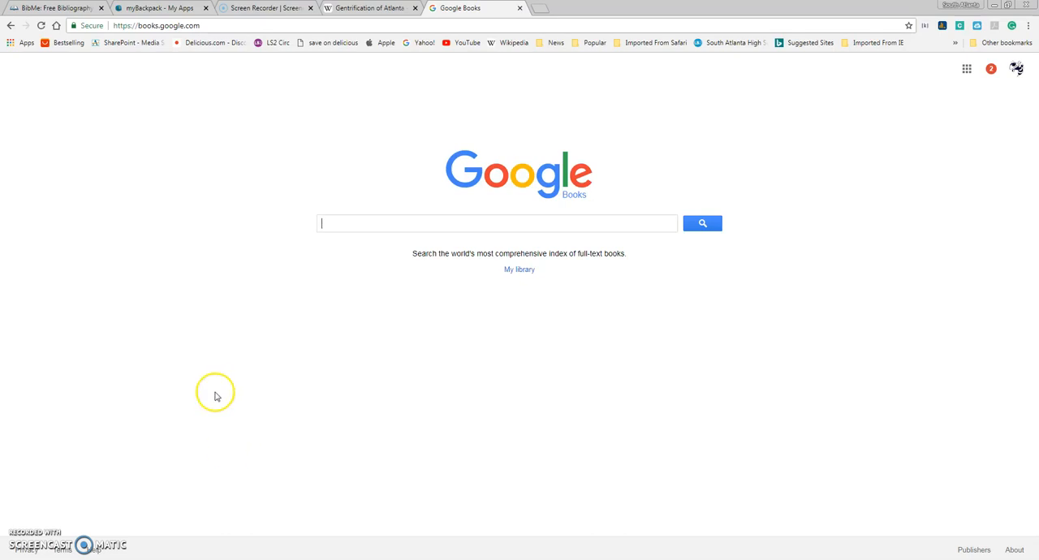
Step: Switch to BibMe and choose the MLA citation style
left_click(49, 7)
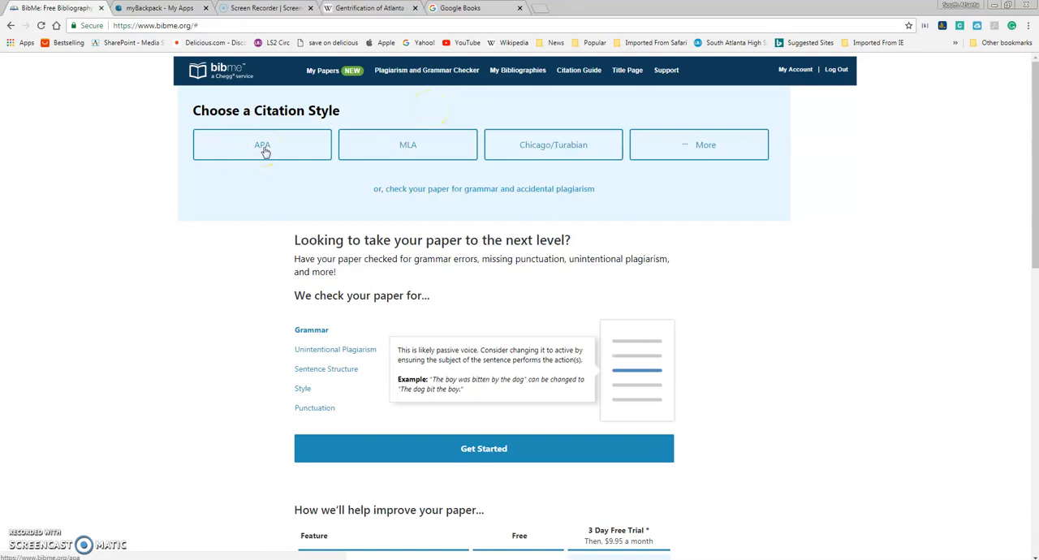
left_click(411, 147)
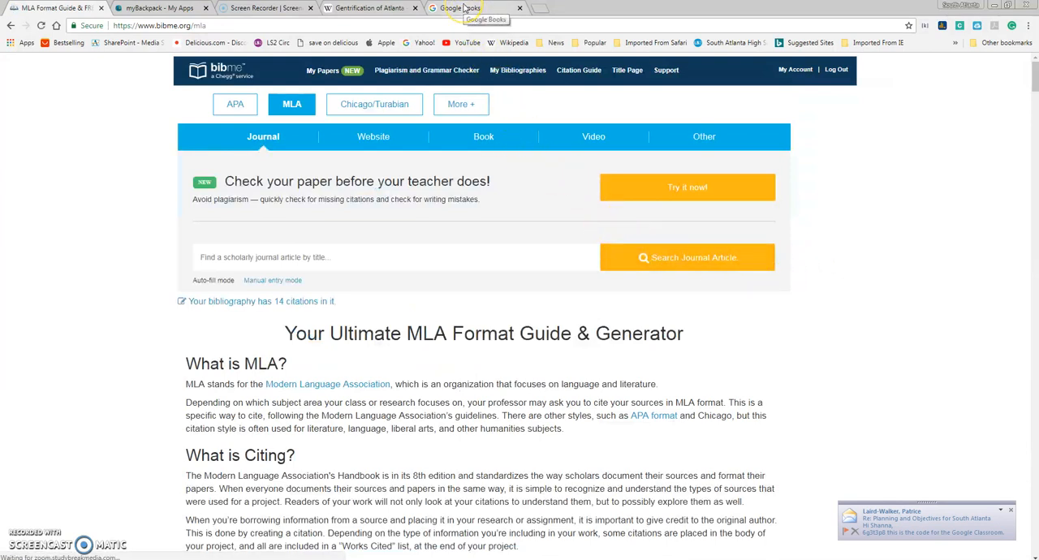
Step: Open "A census speeds Atlanta toward racially neutral ground" from the references of Wikipedia's Gentrification of Atlanta article and copy its headline
left_click(352, 14)
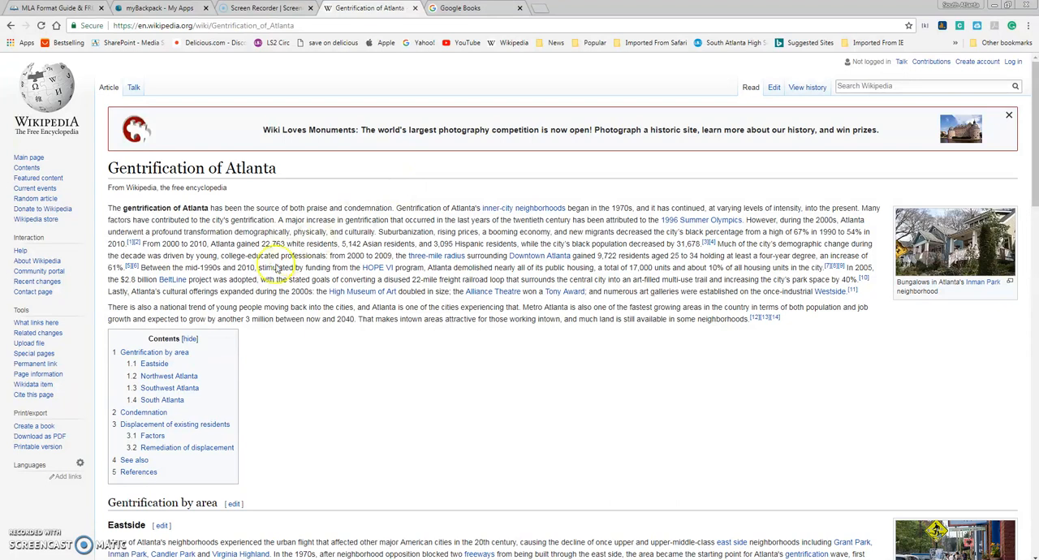
left_click(138, 472)
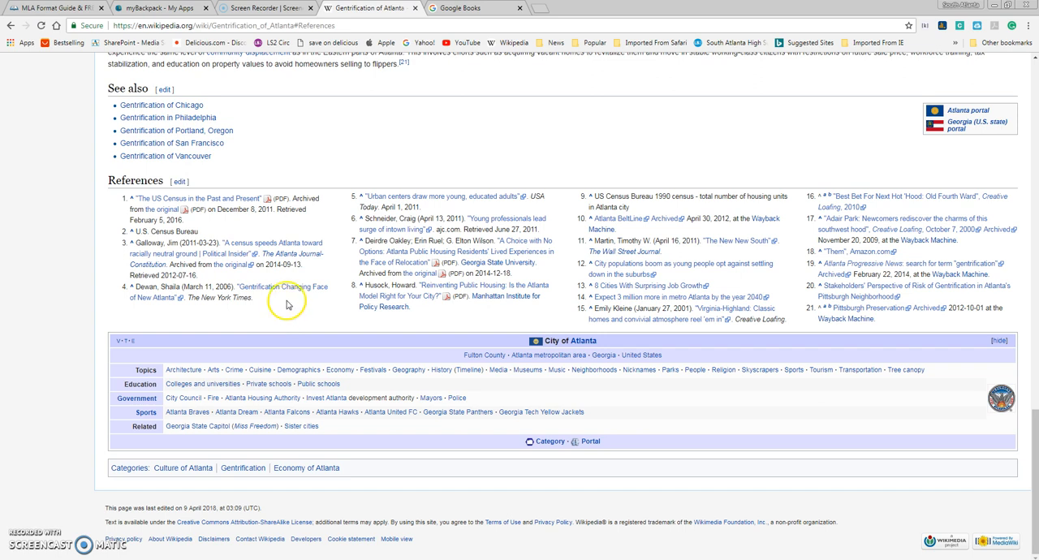
left_click(259, 246)
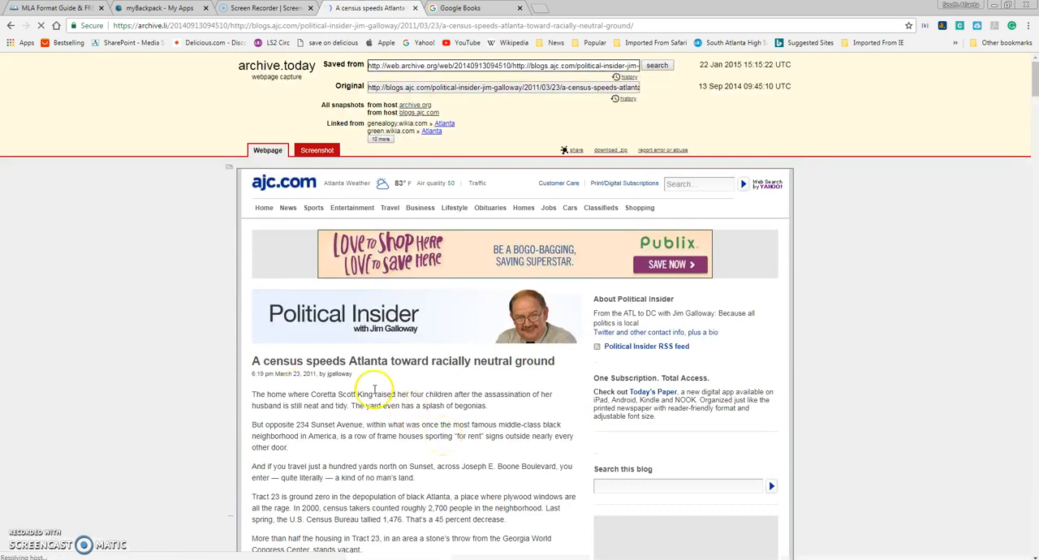
left_click_drag(254, 361, 553, 361)
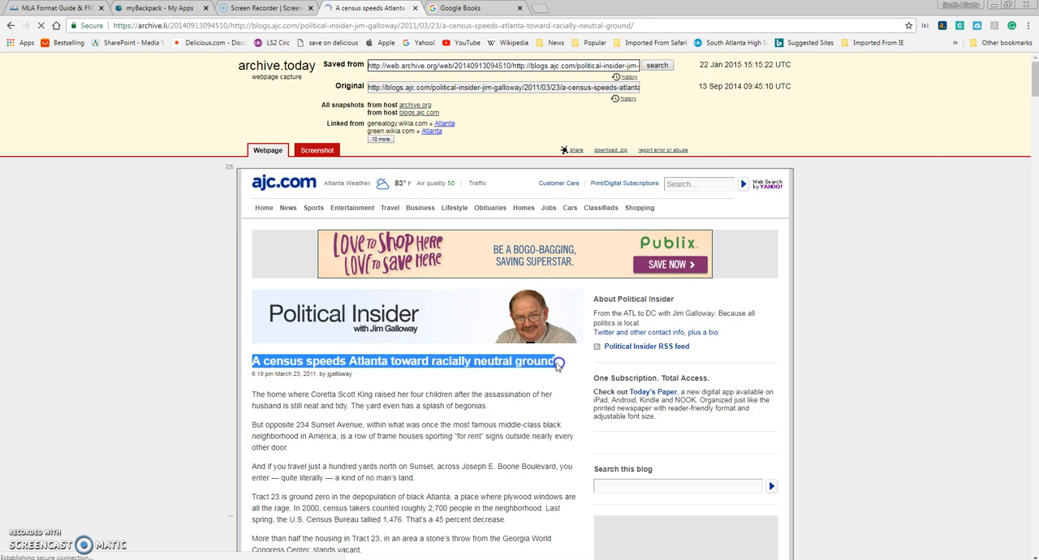
right_click(543, 363)
left_click(569, 369)
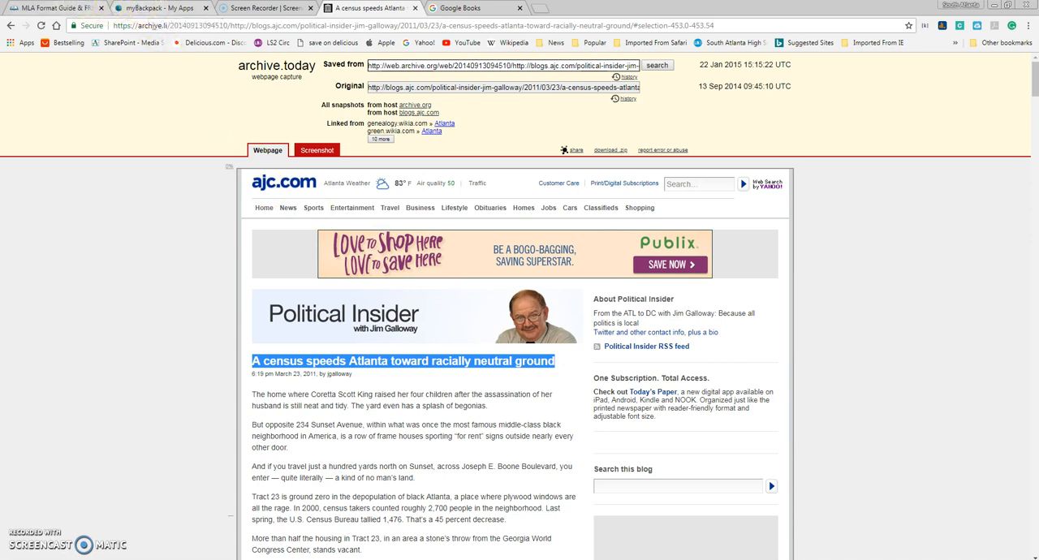
Step: Return to BibMe and select Newspaper Article from the other MLA source types
left_click(65, 8)
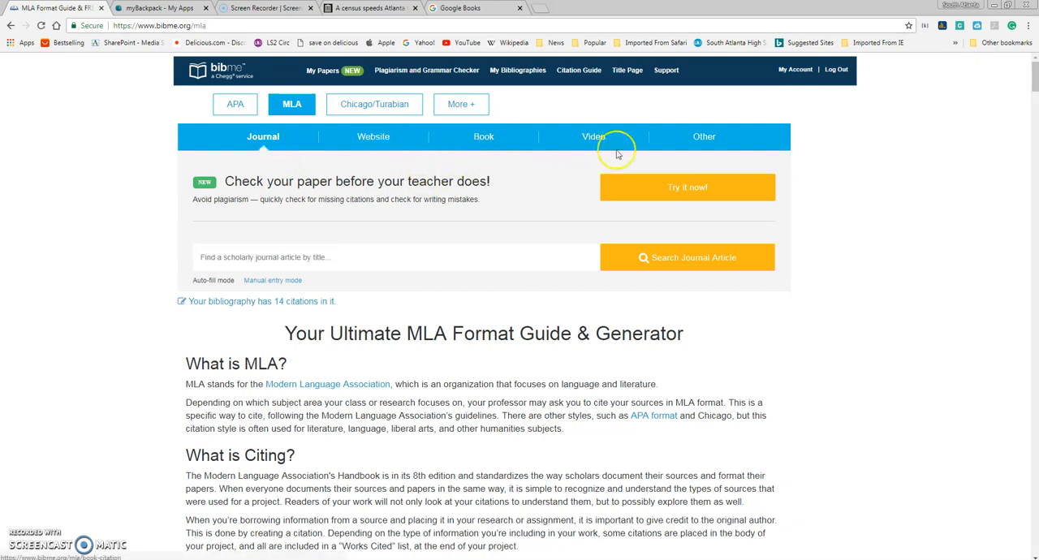
left_click(706, 136)
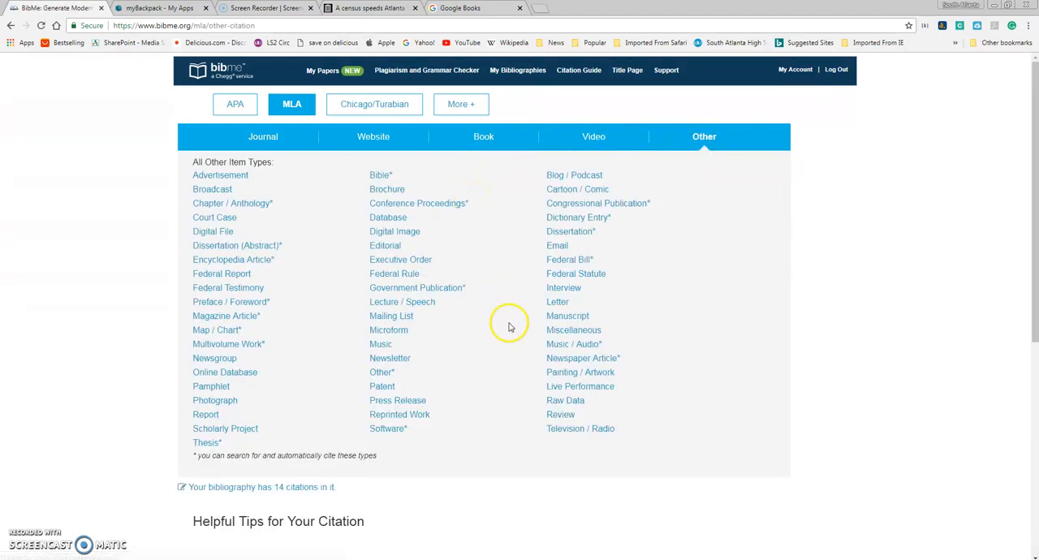
left_click(591, 360)
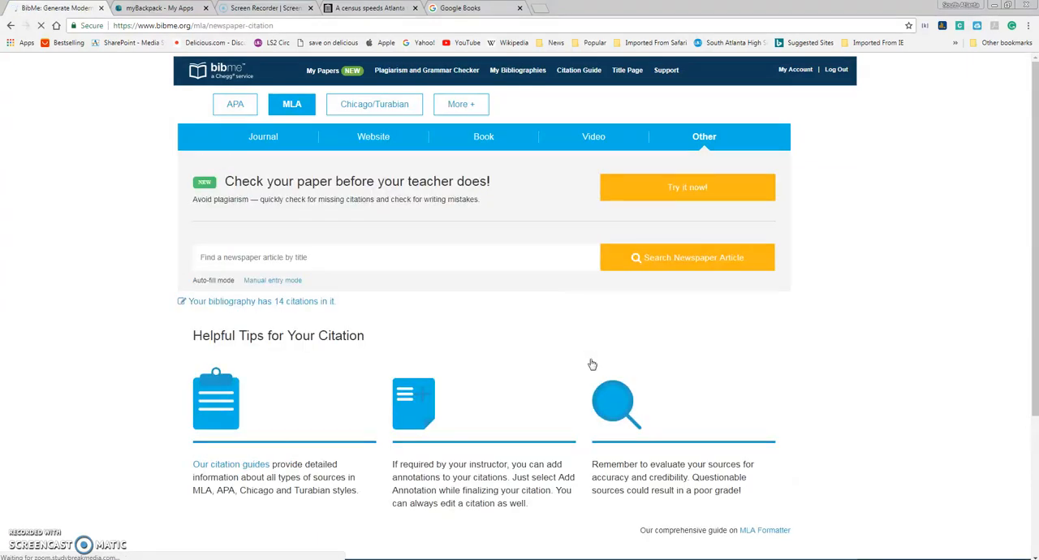
Step: Search BibMe's newspaper articles for the copied title "A census speeds Atlanta toward racially neutral ground"
left_click(389, 253)
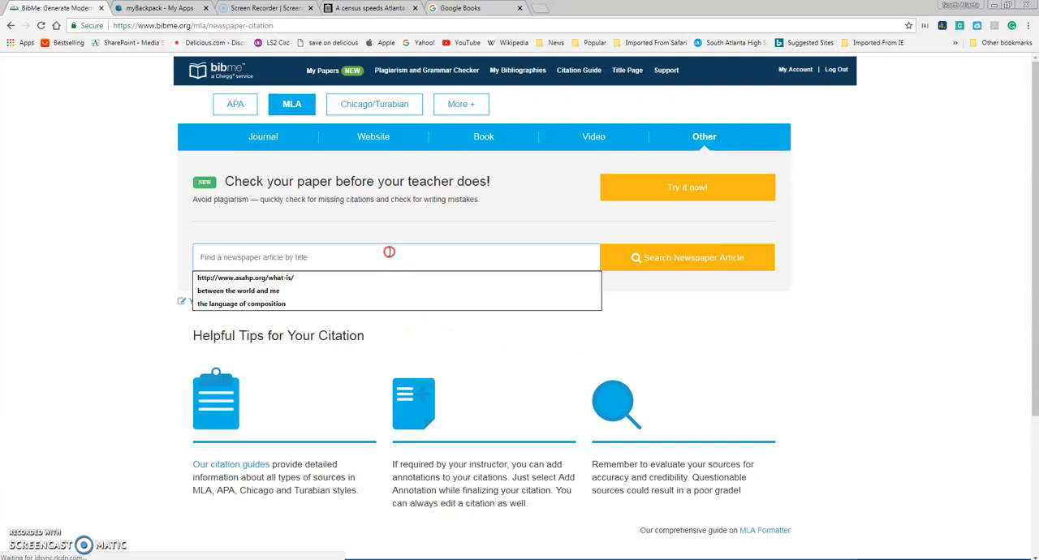
right_click(389, 253)
left_click(425, 313)
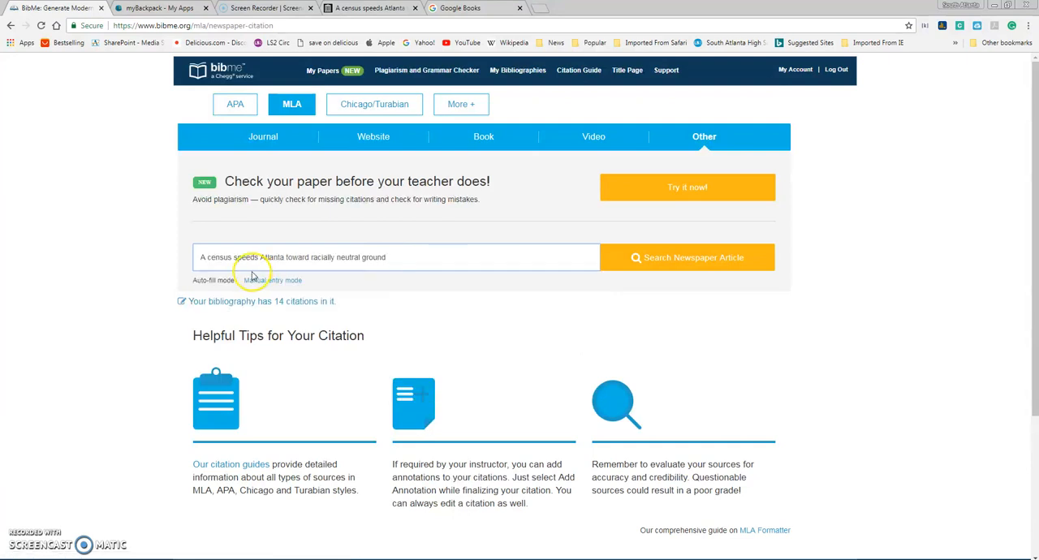
left_click(671, 261)
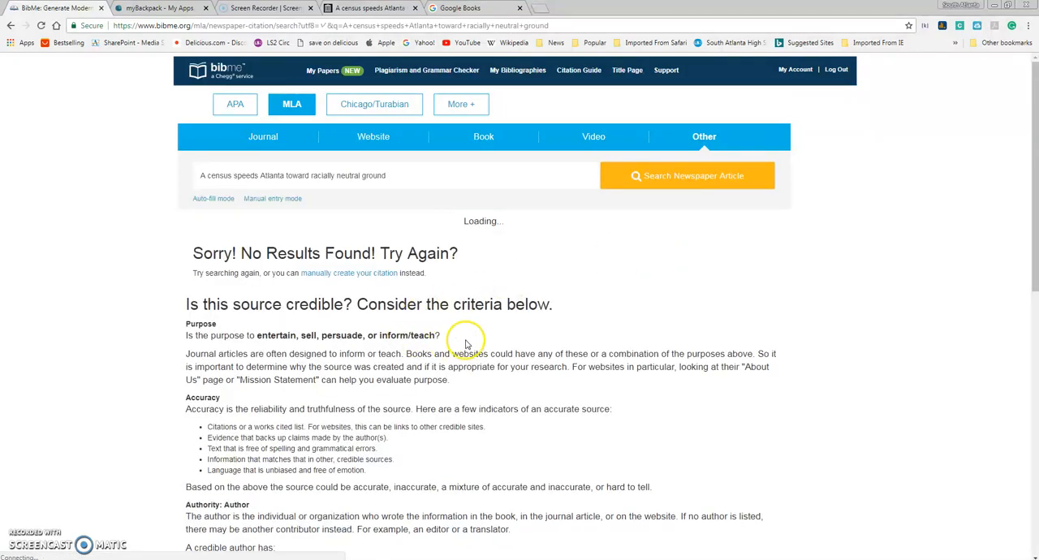
scroll(464, 343, "down", 3)
scroll(465, 344, "down", 4)
scroll(465, 344, "up", 5)
scroll(467, 344, "up", 2)
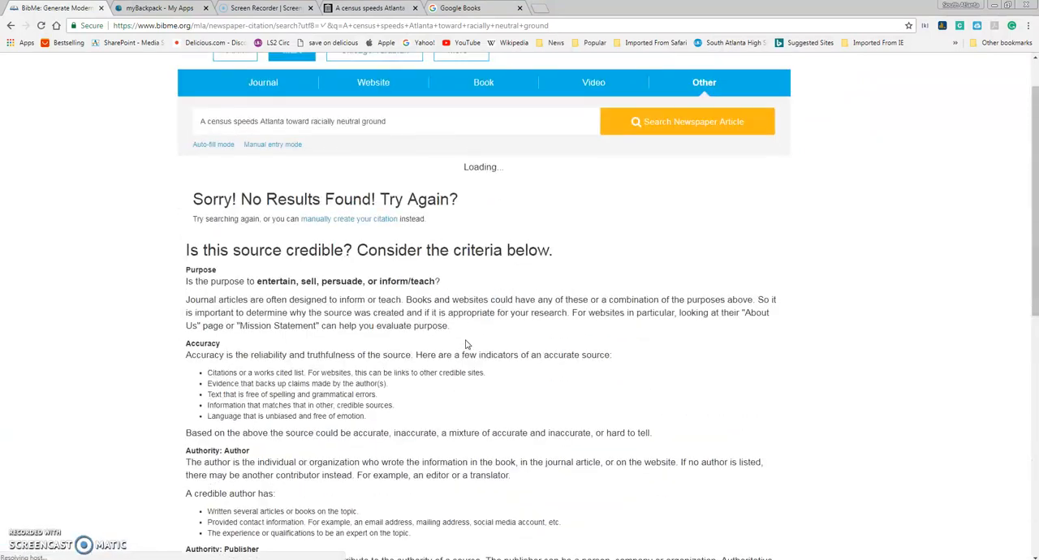
Step: Start a manual citation for an online newspaper article and paste the copied headline as the article title
left_click(362, 223)
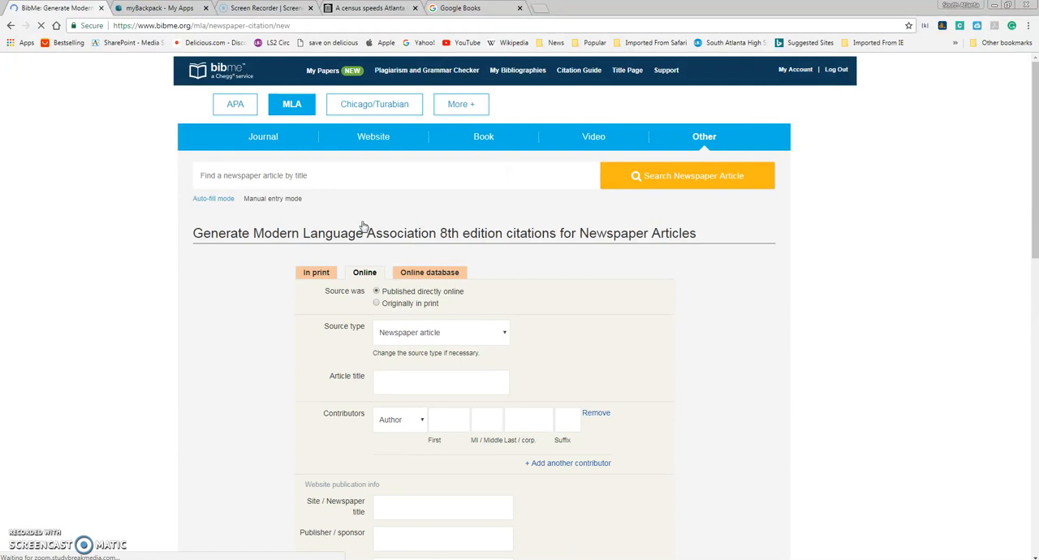
scroll(334, 305, "down", 1)
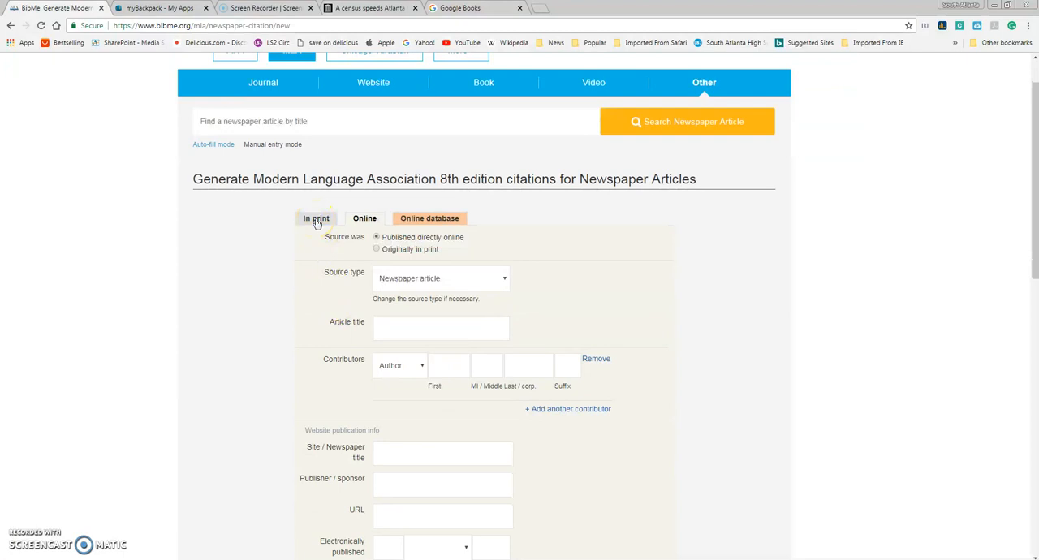
left_click(367, 225)
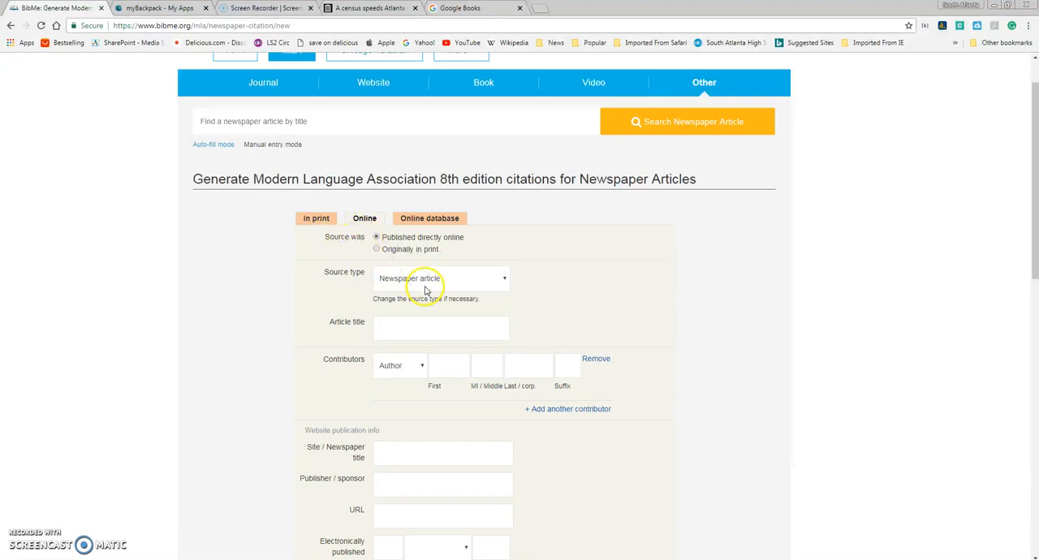
left_click(398, 330)
right_click(398, 330)
left_click(445, 395)
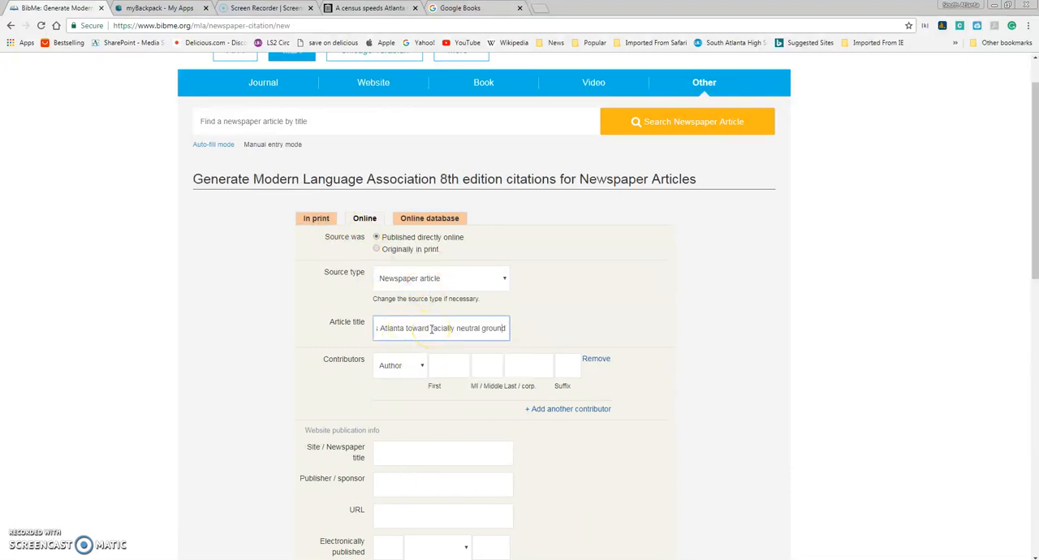
key("BackSpace")
key("Left")
key("Left")
key("Left")
key("Left")
key("Left")
key("Left")
key("Left")
key("Left")
key("Left")
key("Left")
key("Left")
key("Left")
key("Left")
key("Left")
key("Left")
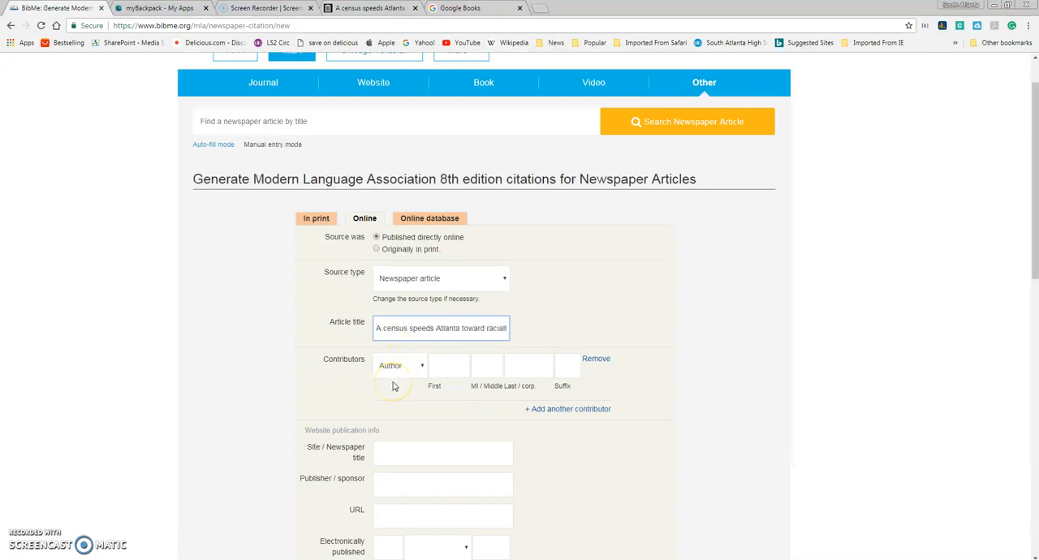
Step: Check the byline on the archived article and enter the author's first initial and last name in the citation form
left_click(363, 10)
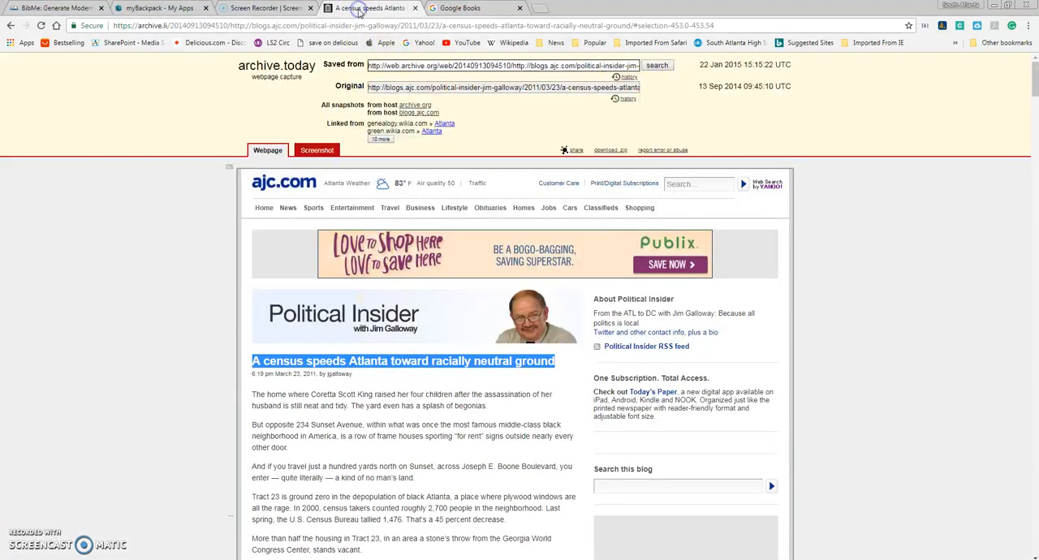
left_click(331, 382)
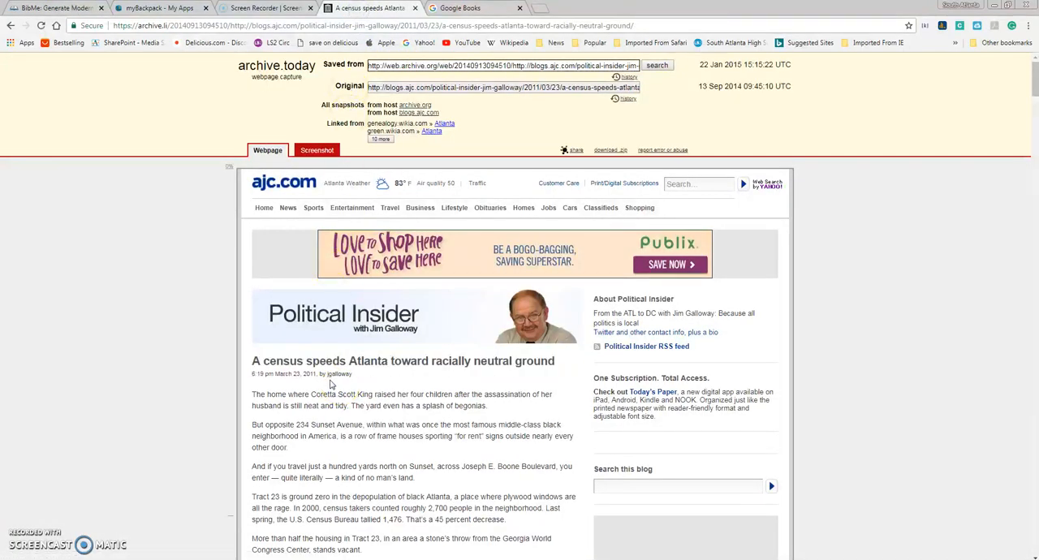
left_click(471, 10)
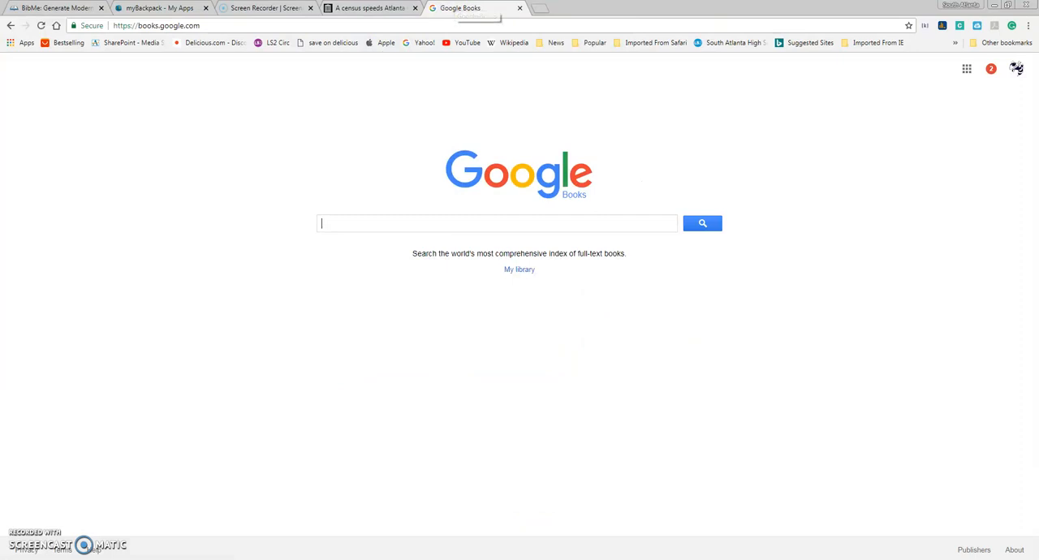
left_click(65, 7)
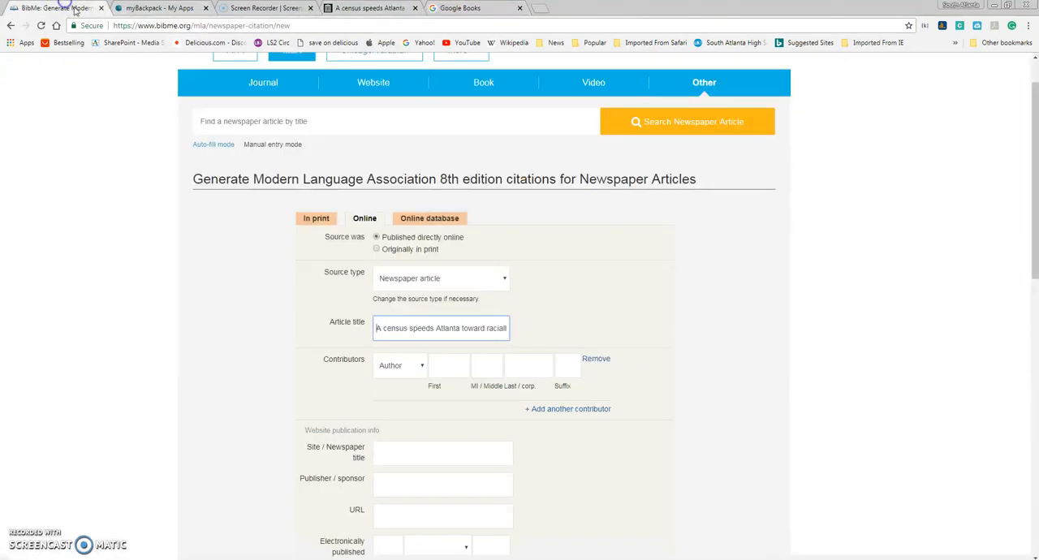
left_click(449, 367)
type("J")
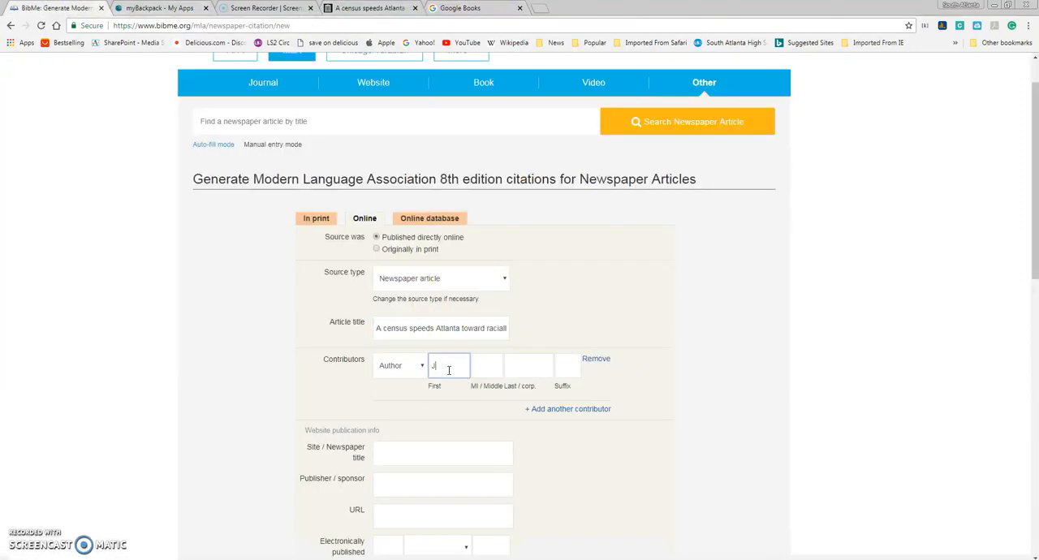
key("Tab")
key("Tab")
type("Gallow")
Step: Enter "Atlanta Journal Constitution" as the newspaper title and copy it into the publisher/sponsor field
left_click(452, 462)
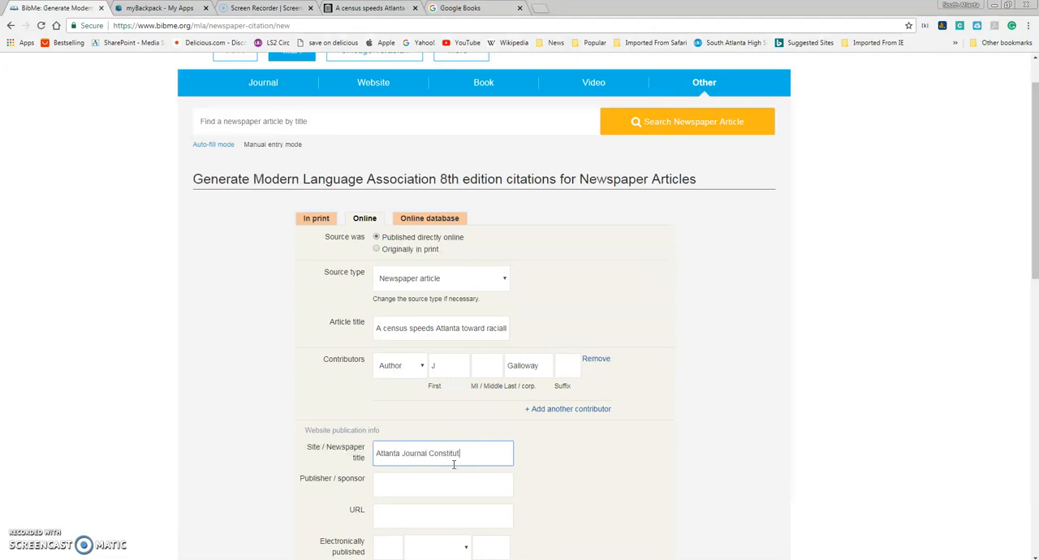
left_click(456, 483)
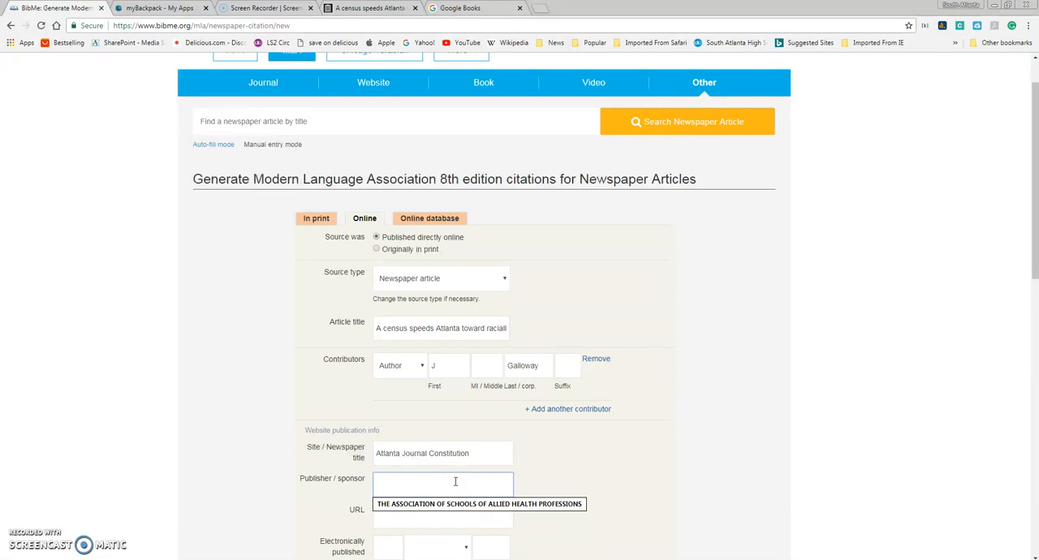
left_click_drag(471, 453, 350, 459)
key("ctrl+c")
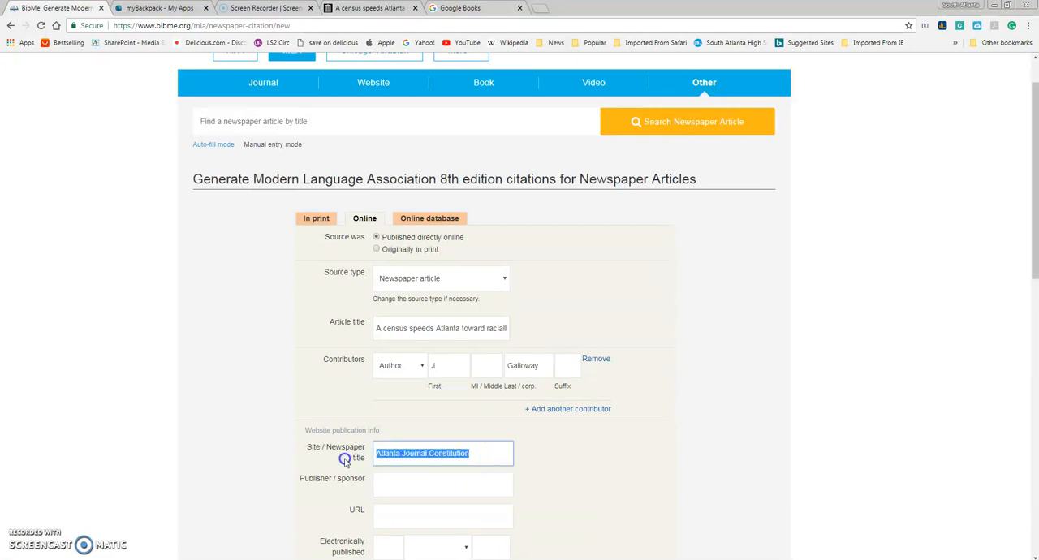
right_click(393, 457)
left_click(421, 311)
left_click(407, 485)
right_click(409, 492)
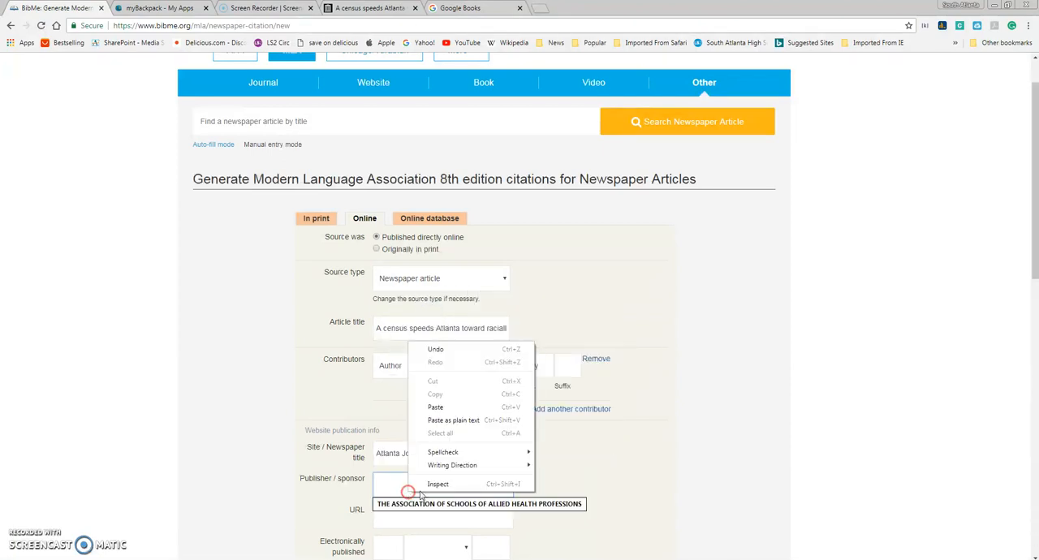
left_click(436, 407)
Step: Copy the archived article's web address into the citation's URL field
left_click(417, 515)
left_click(365, 8)
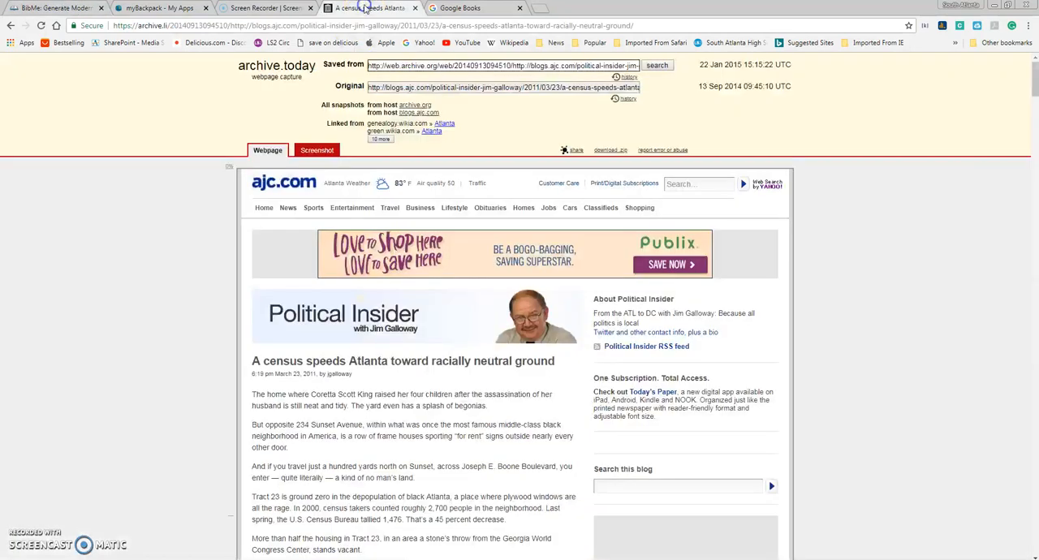
left_click(375, 25)
right_click(375, 25)
left_click(402, 80)
left_click(71, 7)
right_click(382, 516)
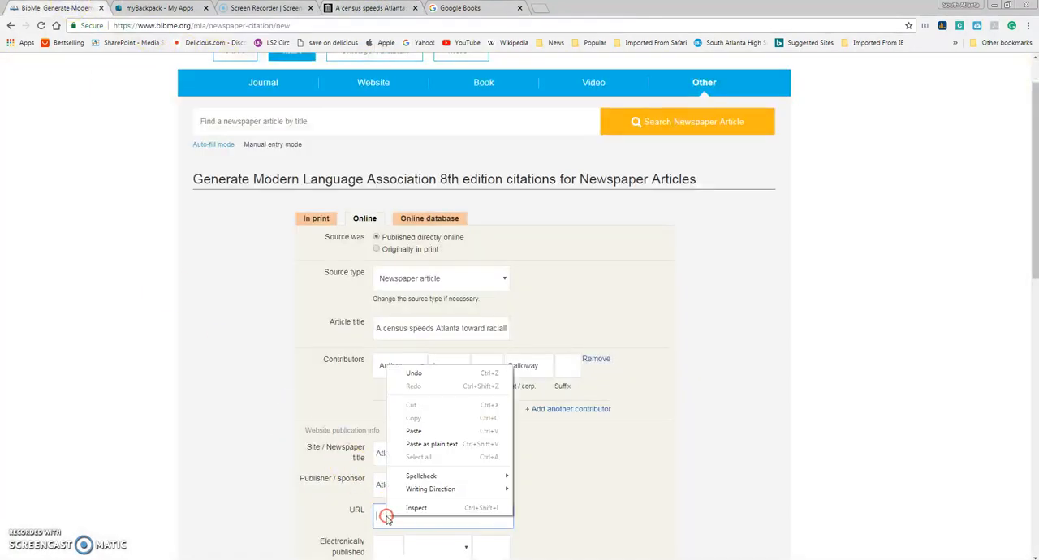
left_click(424, 427)
Step: Check the article's date, set the electronic publication date to 23 March 2011, and create the citation
scroll(696, 422, "down", 2)
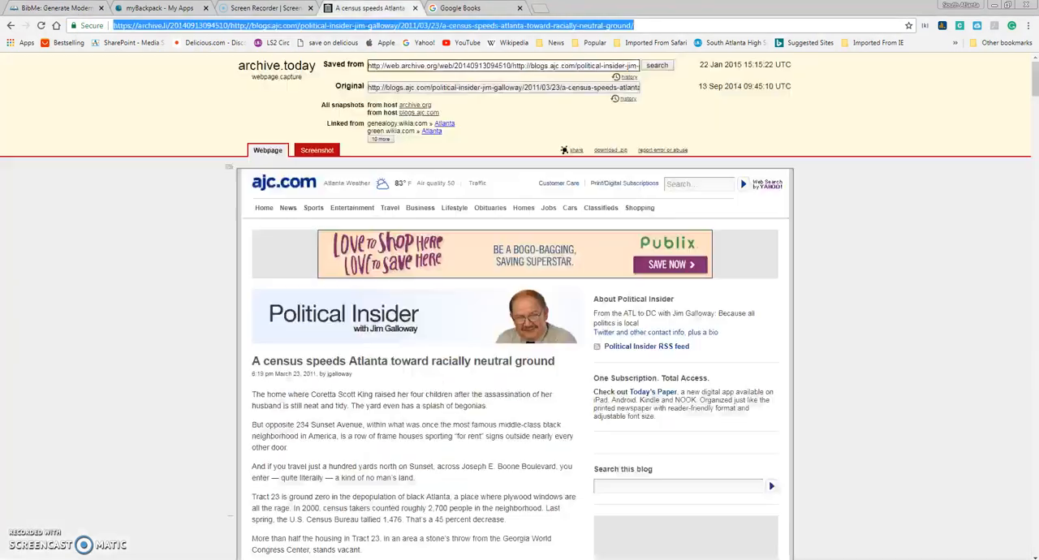
left_click(370, 7)
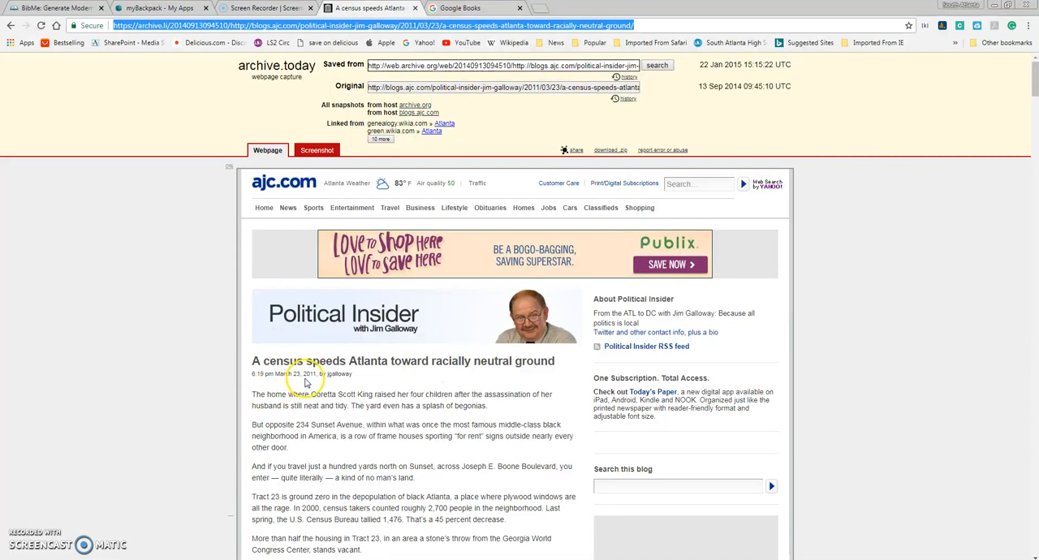
left_click(65, 8)
left_click(431, 388)
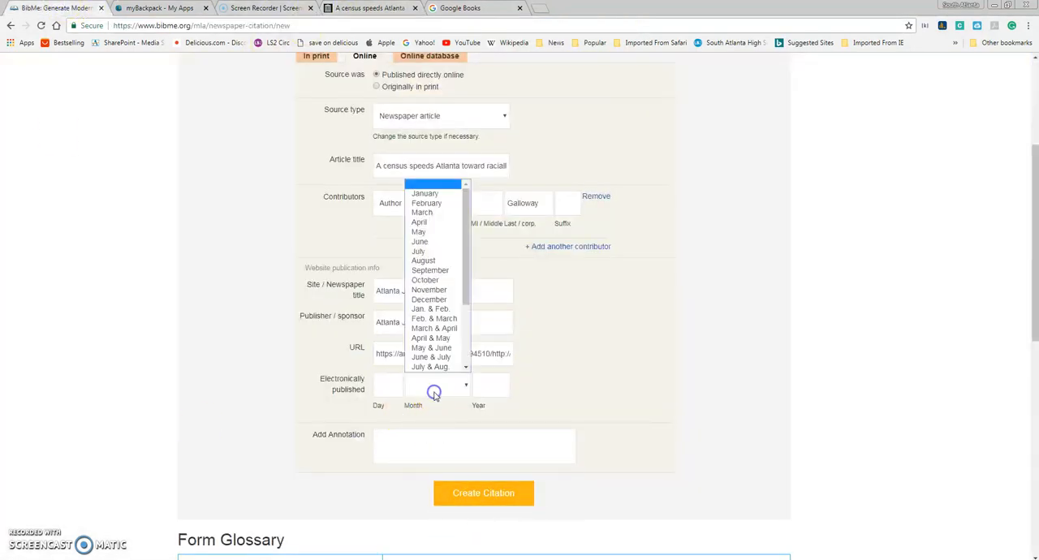
left_click(430, 212)
left_click(388, 388)
type("23")
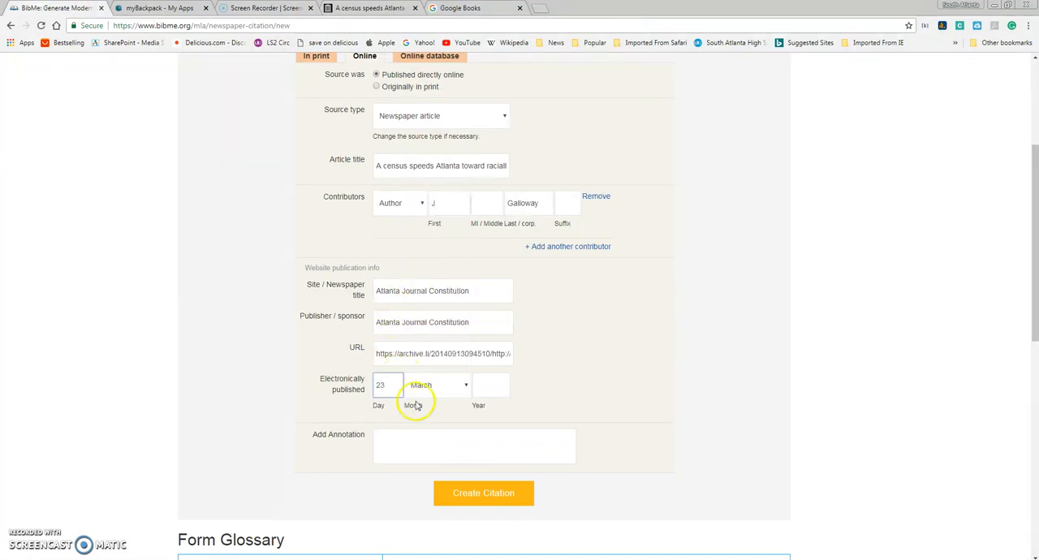
left_click(508, 388)
type("2011")
left_click(538, 396)
left_click(479, 497)
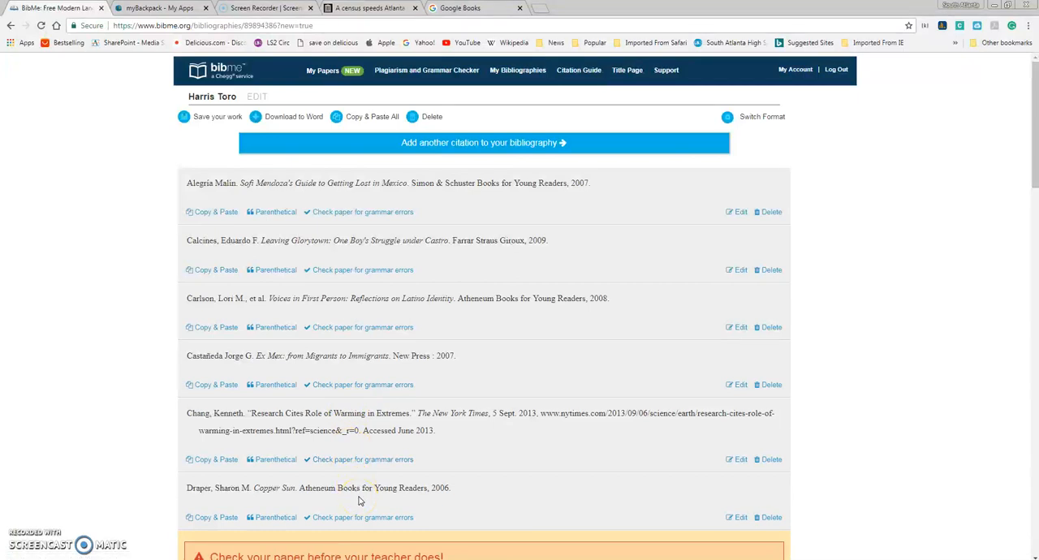
Step: Delete the older citations from the bibliography, keeping only the Atlanta census newspaper article, and review that citation's full text
scroll(555, 344, "down", 2)
scroll(555, 344, "down", 2)
scroll(554, 344, "up", 3)
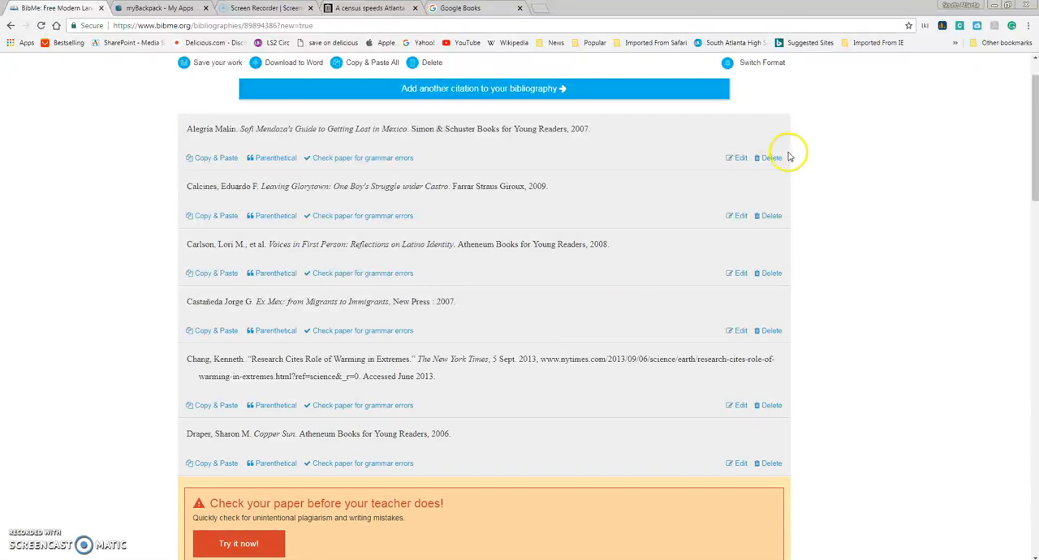
left_click(772, 157)
left_click(572, 91)
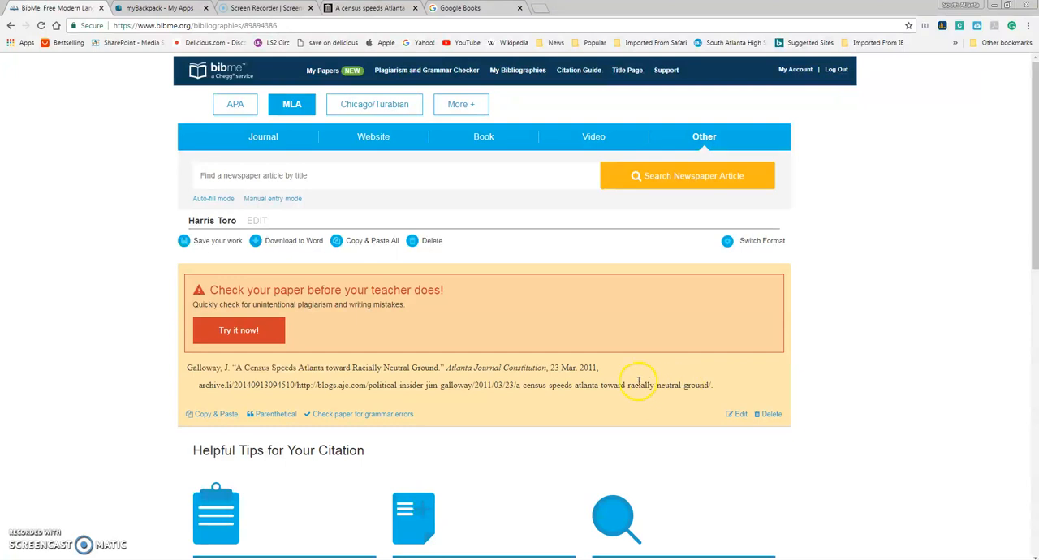
left_click_drag(187, 368, 743, 394)
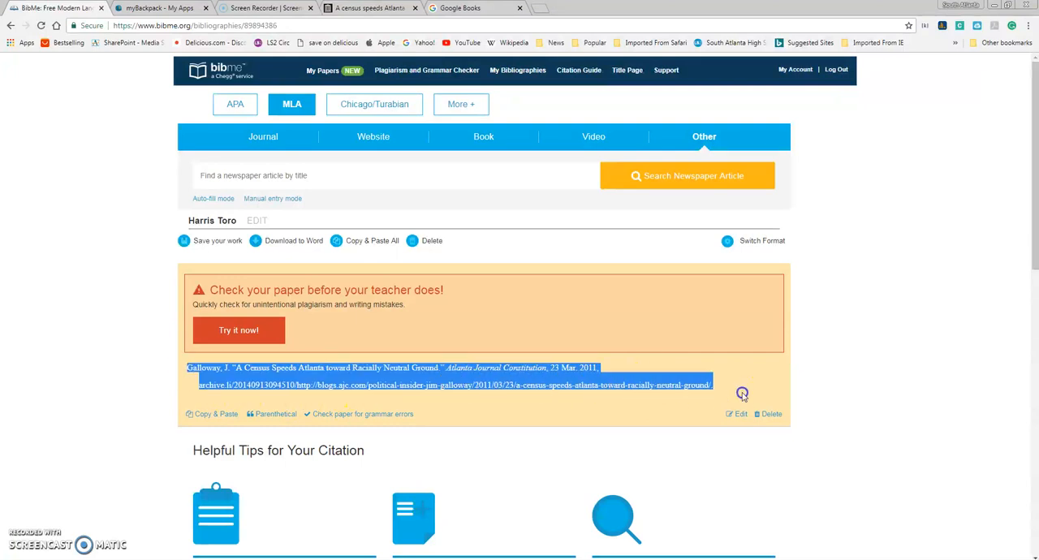
right_click(659, 409)
left_click(658, 407)
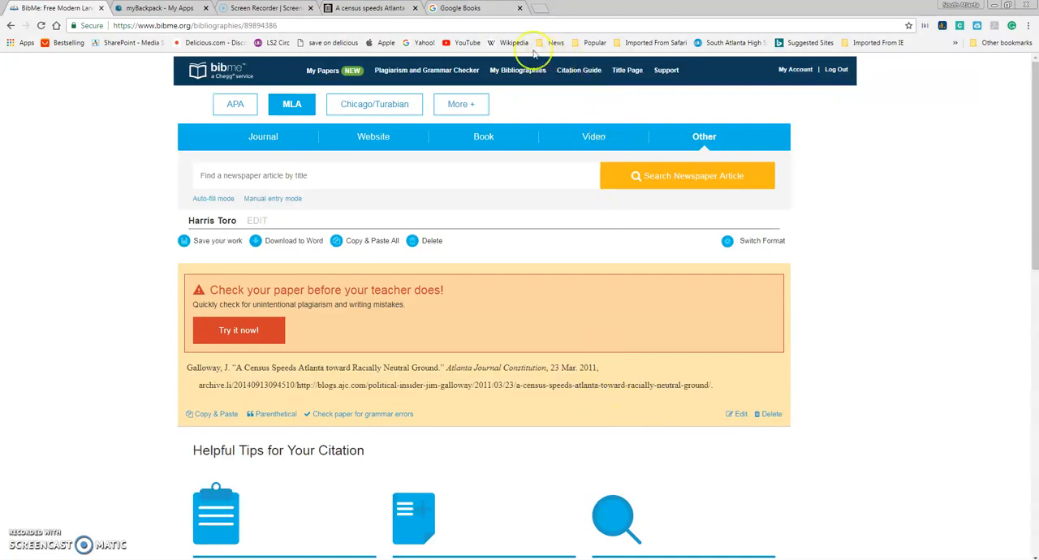
Step: Search Google Books for "gentrification", open the preview of "How to Kill a City", and look through its table of contents
left_click(480, 9)
left_click(434, 226)
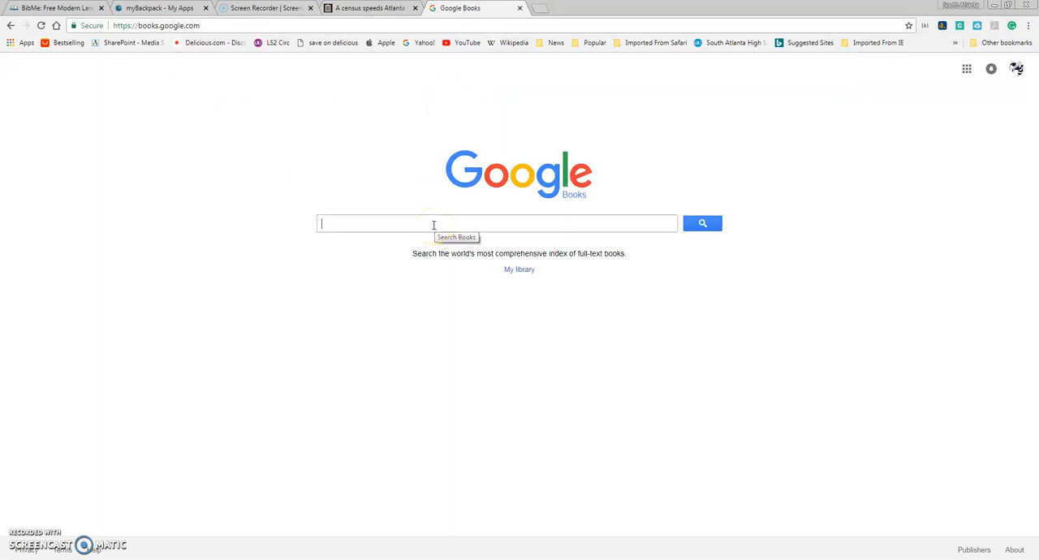
type("gent")
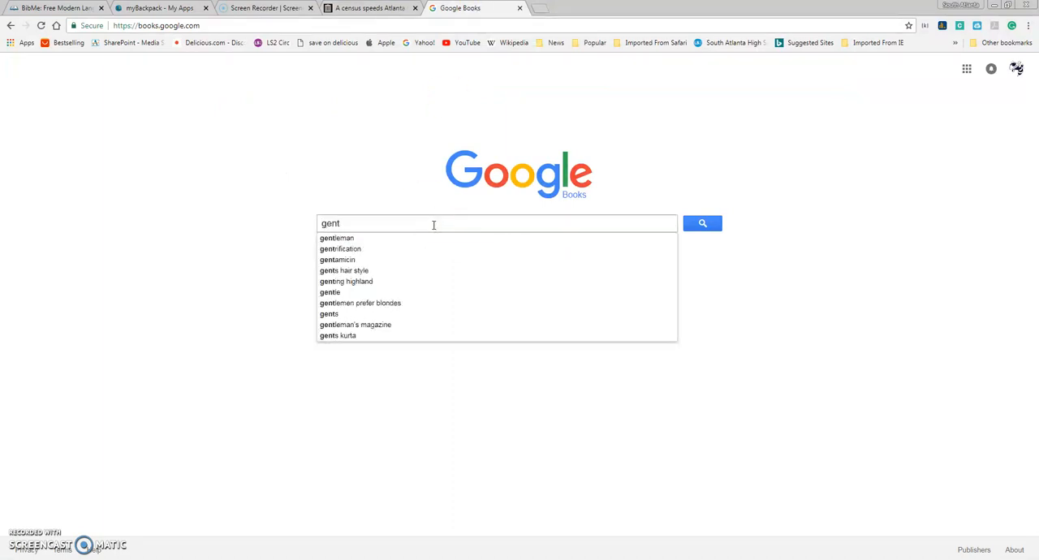
left_click(385, 248)
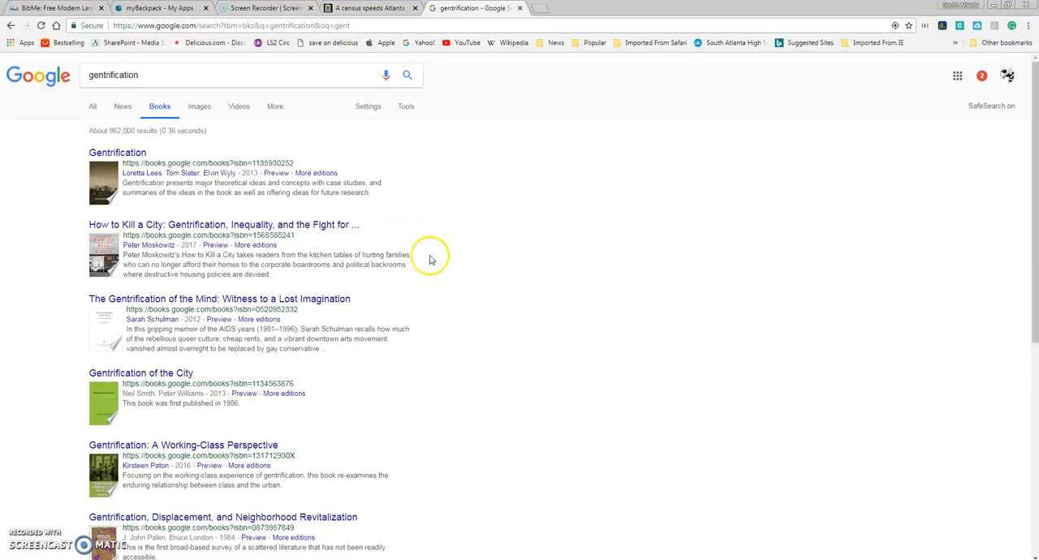
left_click(193, 233)
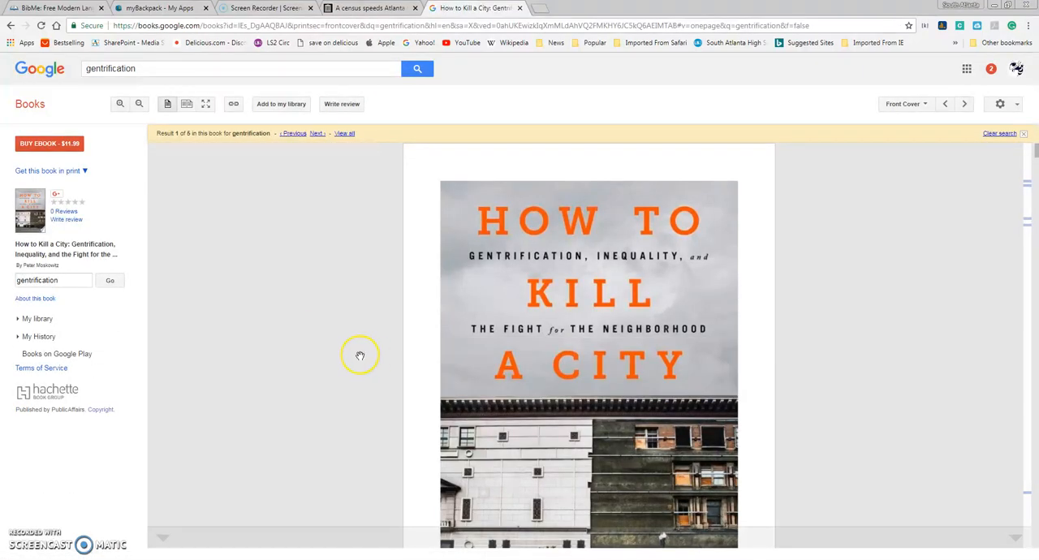
scroll(360, 356, "down", 10)
scroll(360, 356, "down", 10)
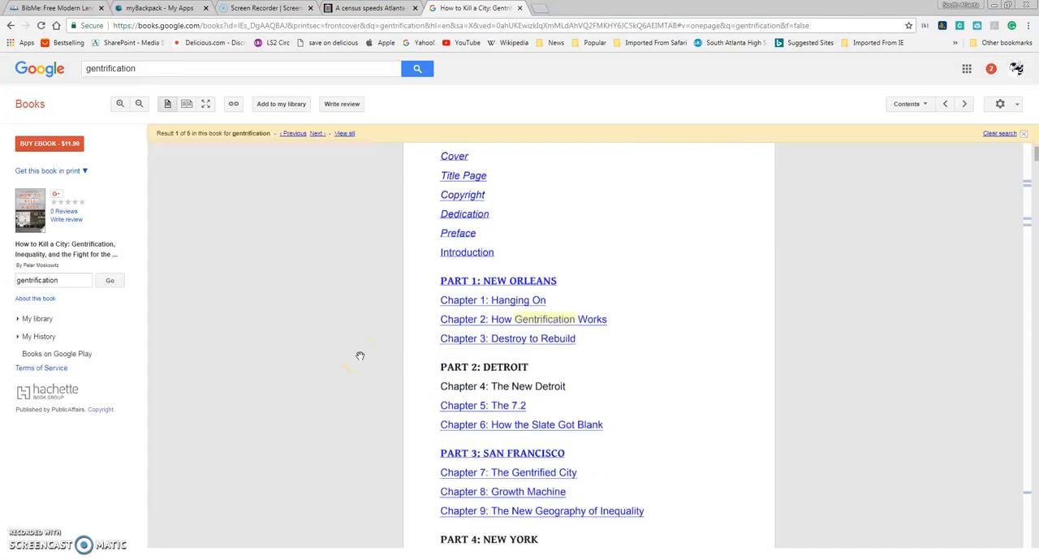
scroll(360, 356, "down", 3)
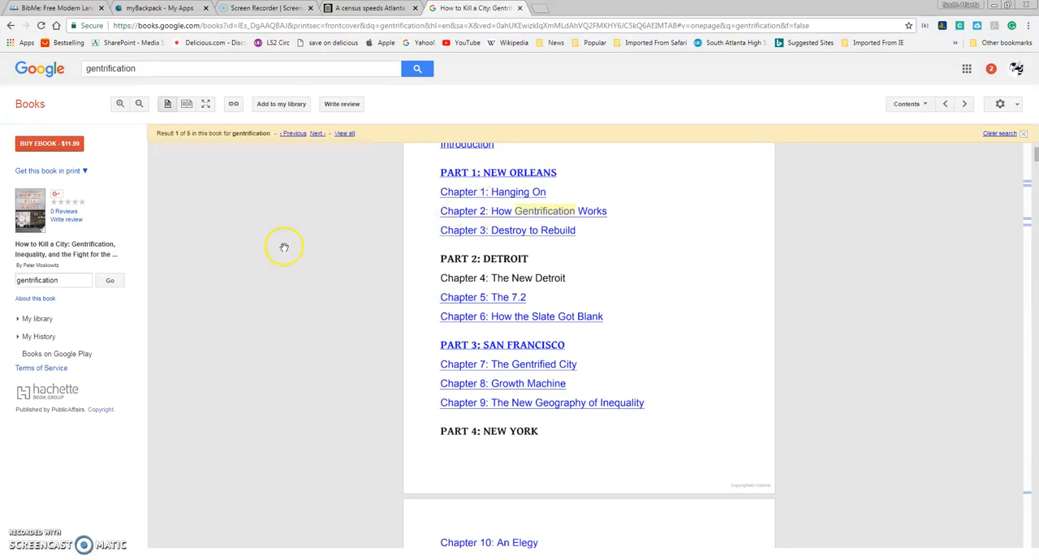
Step: Copy the title text "How to Kill a City: Gentrification, Inequality, and the Fight" from the book's details
left_click(37, 110)
left_click(67, 212)
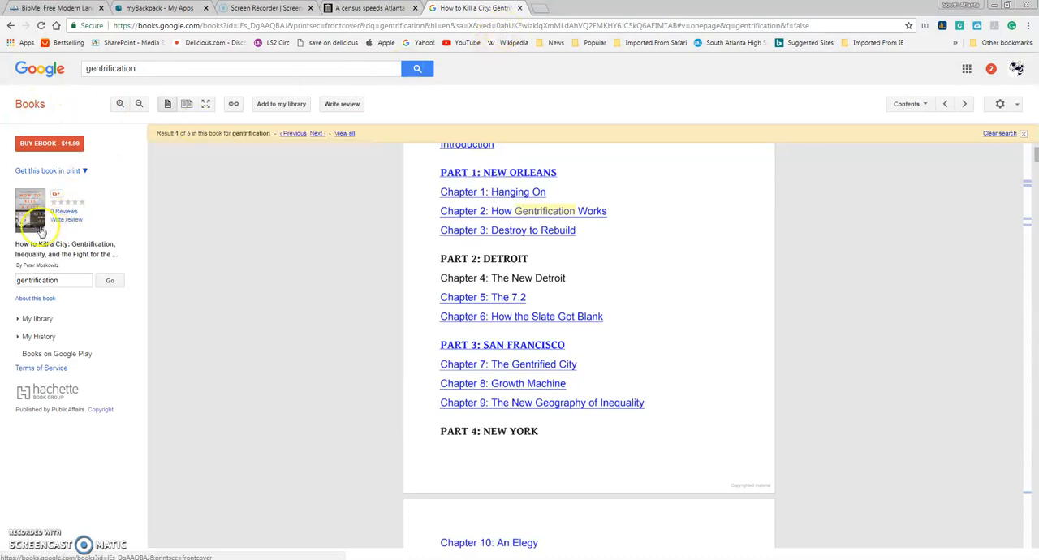
left_click_drag(15, 246, 87, 253)
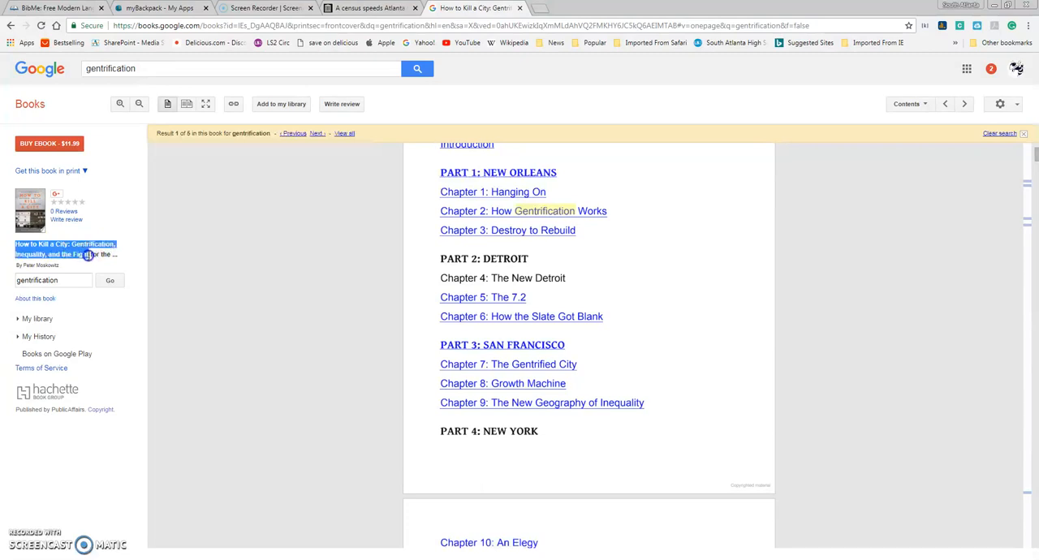
right_click(87, 254)
left_click(134, 262)
Step: Switch back to BibMe, start an MLA book citation, and search for the copied book title
left_click(57, 8)
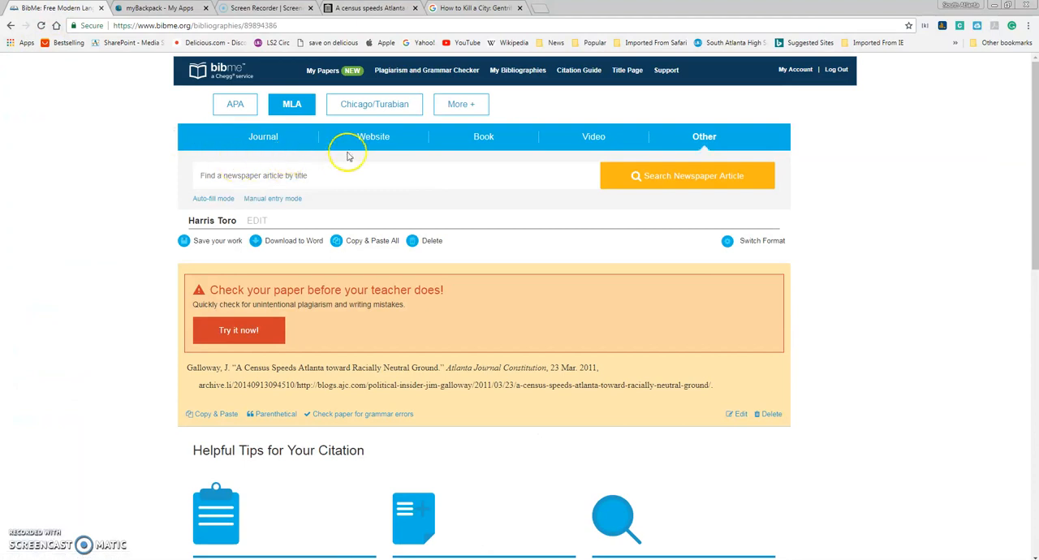
left_click(484, 140)
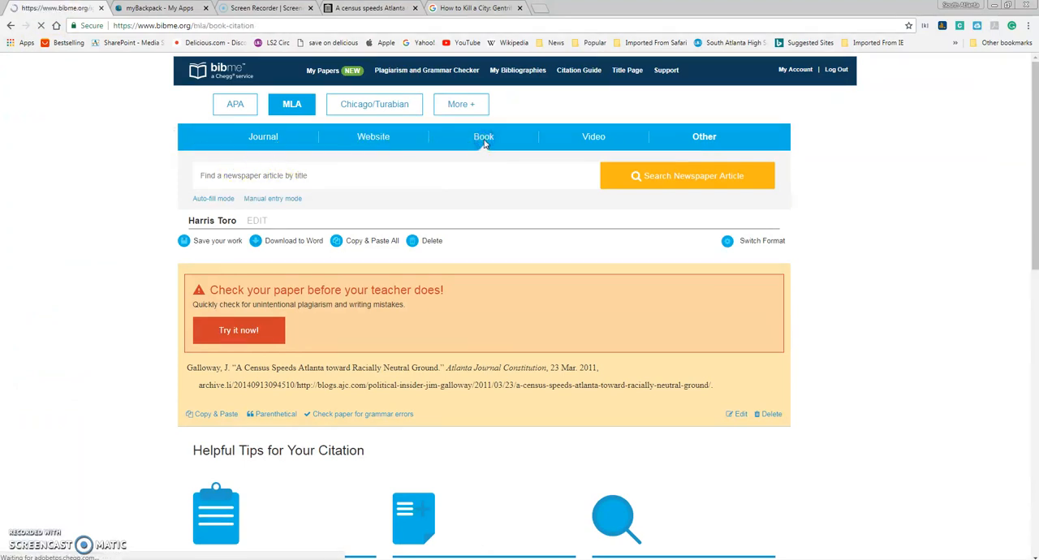
left_click(320, 257)
right_click(322, 257)
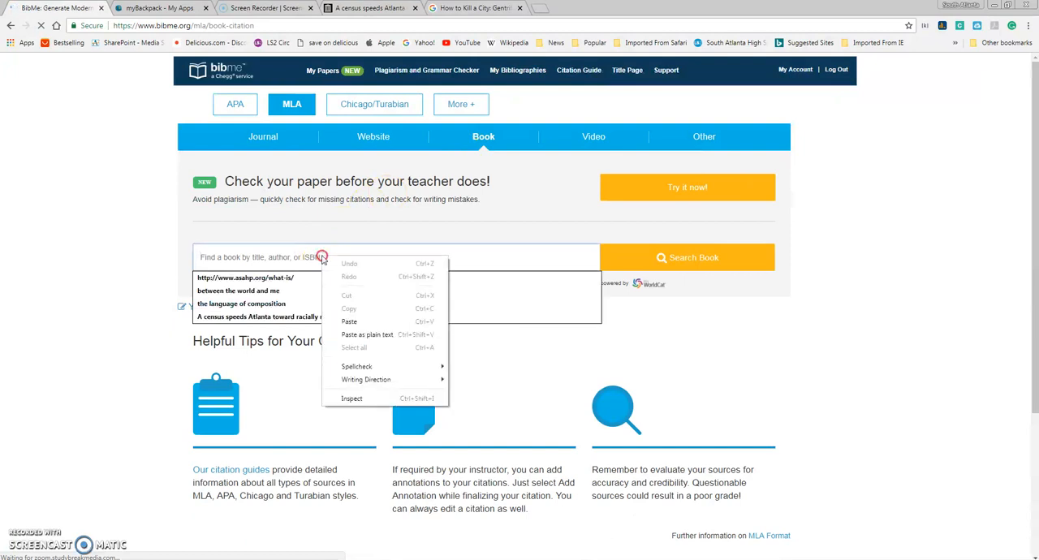
left_click(348, 323)
left_click(664, 259)
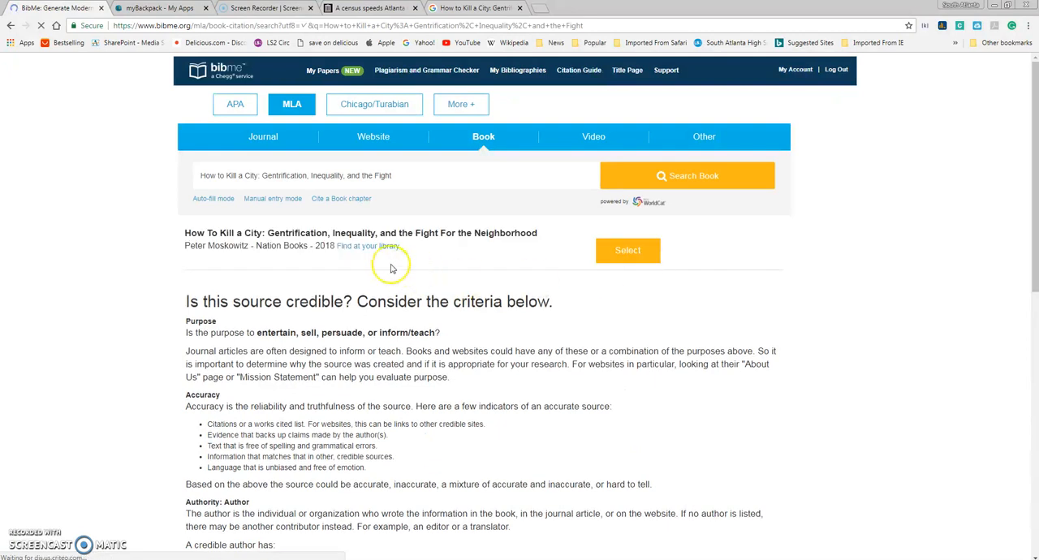
Step: Select the 2018 Nation Books edition, continue to its citation form, and set the format to an online e-book
left_click(636, 254)
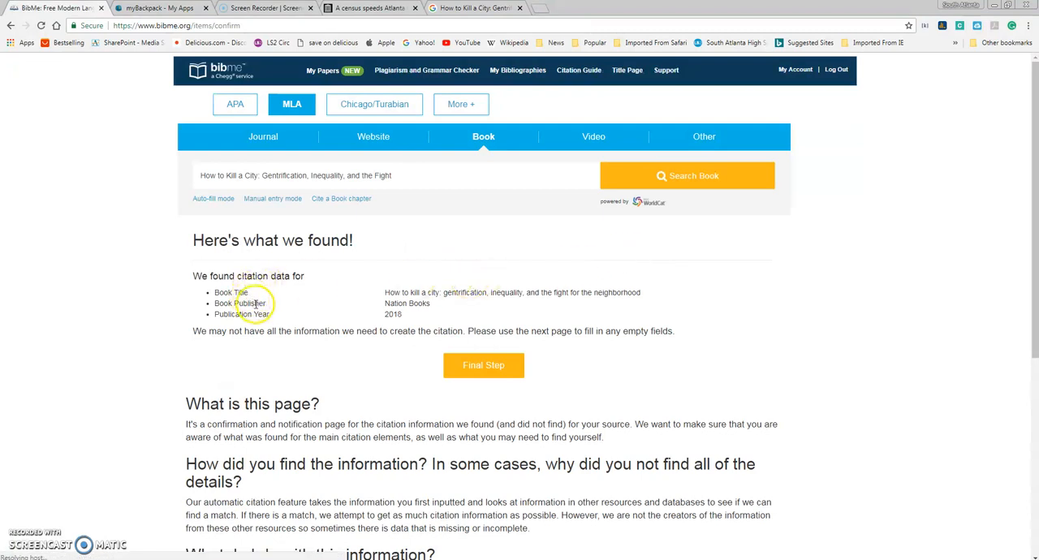
left_click(473, 375)
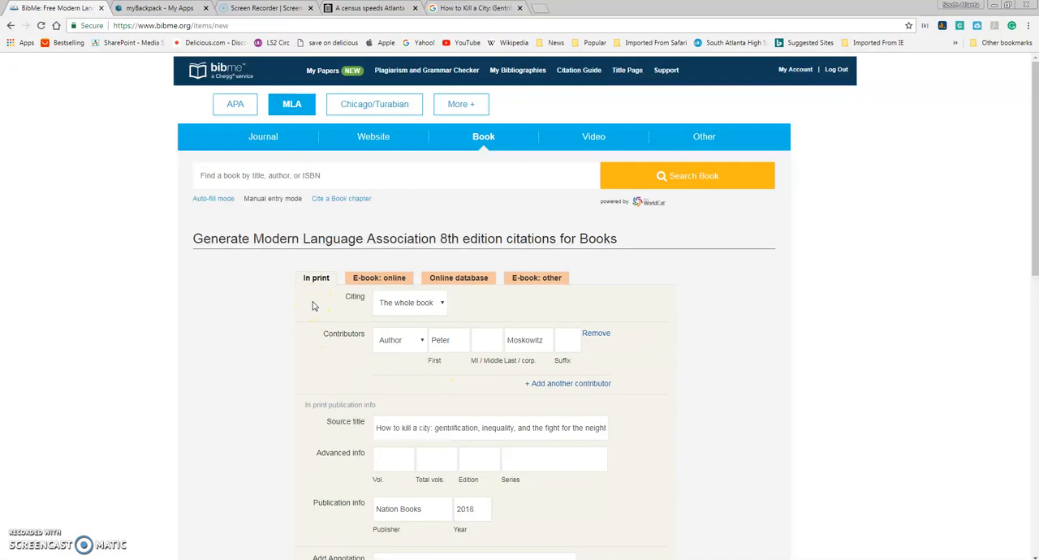
left_click(393, 279)
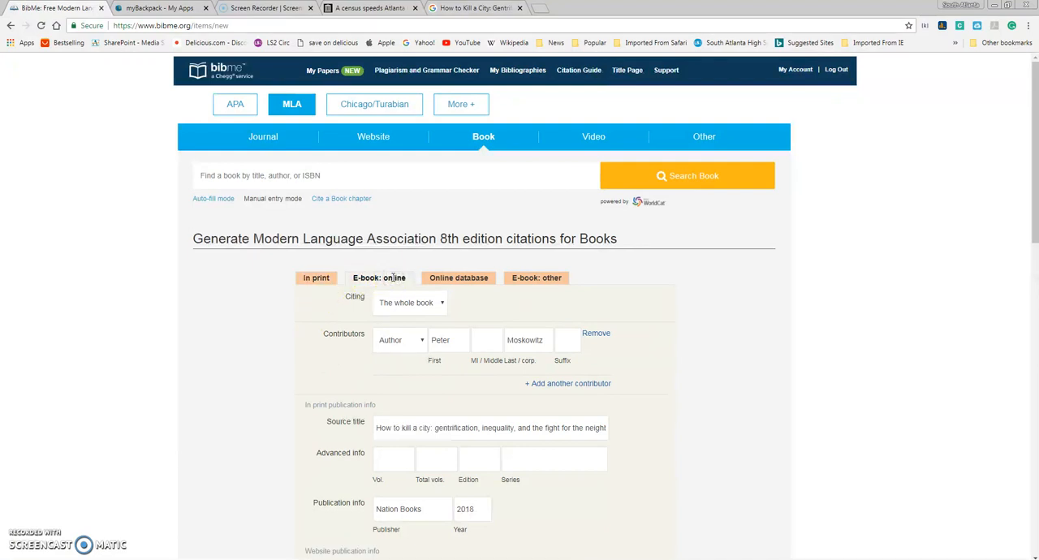
Step: Enter "Google Books" as the website title and "Google" as the publisher/sponsor in the website publication info
scroll(420, 325, "down", 1)
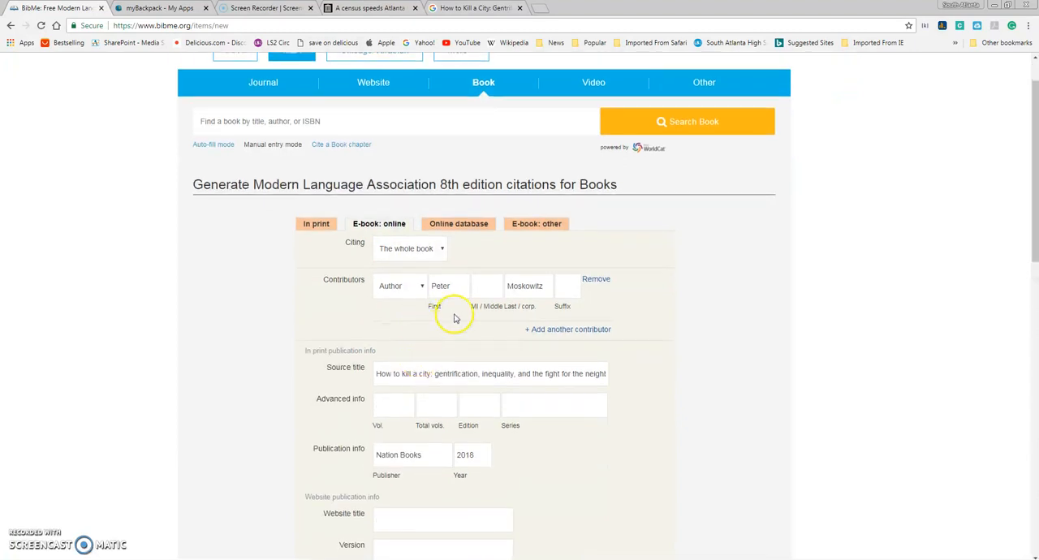
scroll(409, 360, "down", 1)
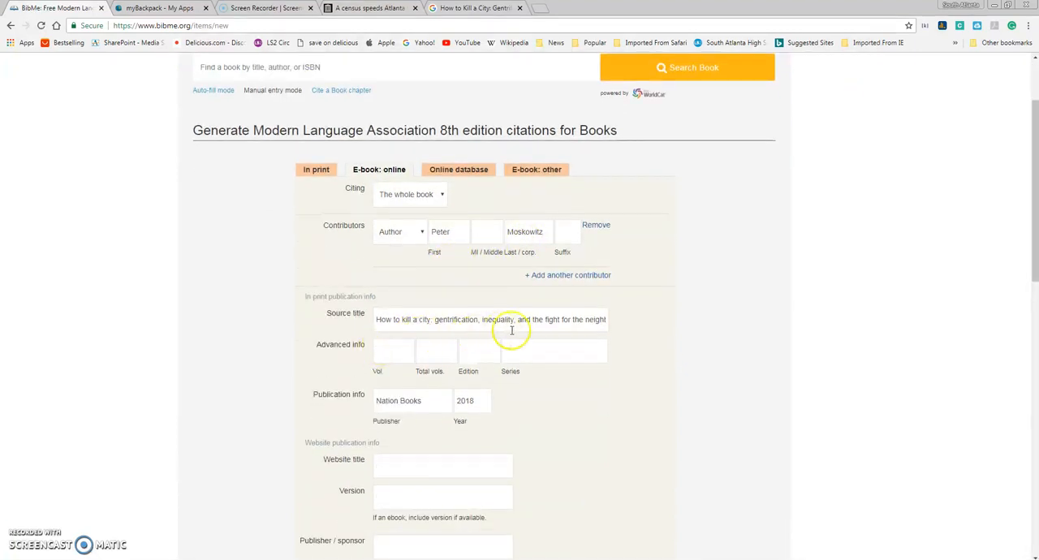
scroll(540, 332, "down", 2)
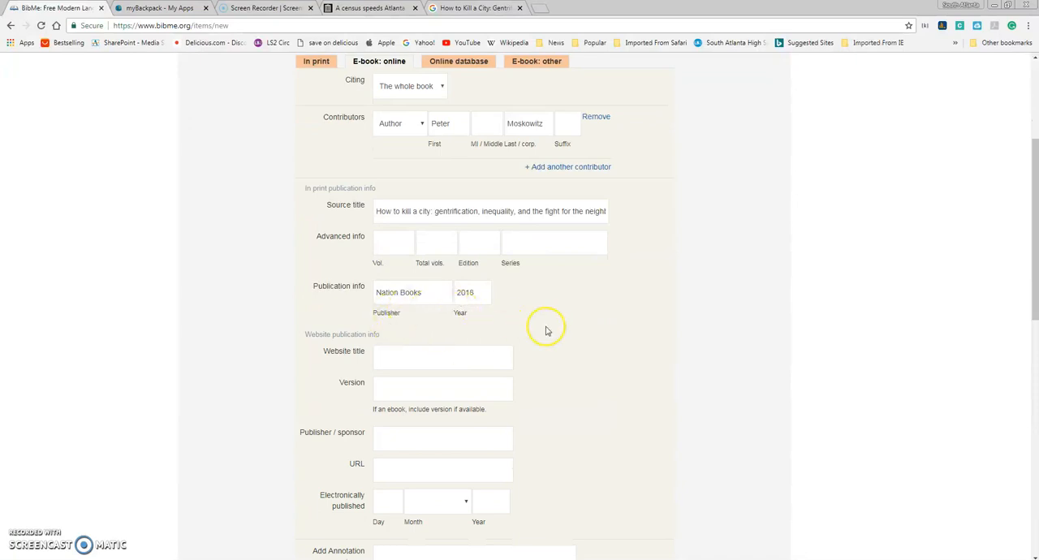
scroll(547, 329, "down", 1)
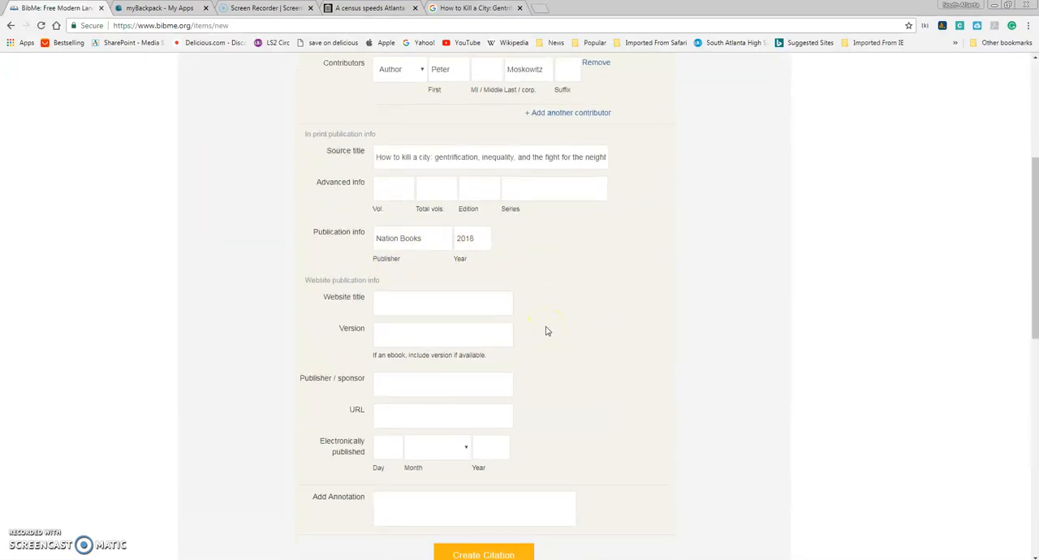
left_click(407, 308)
type("Google Books")
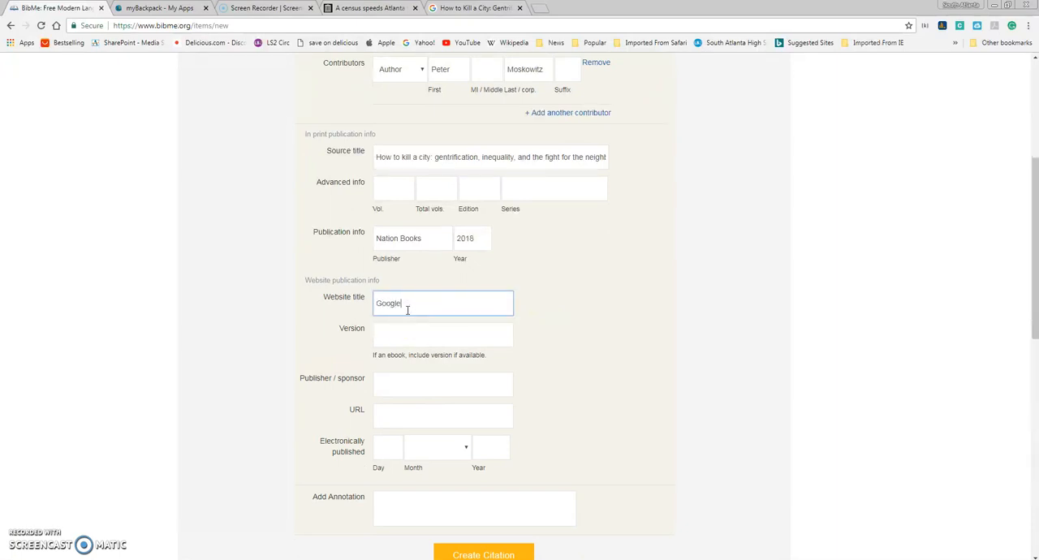
left_click(410, 377)
left_click(603, 365)
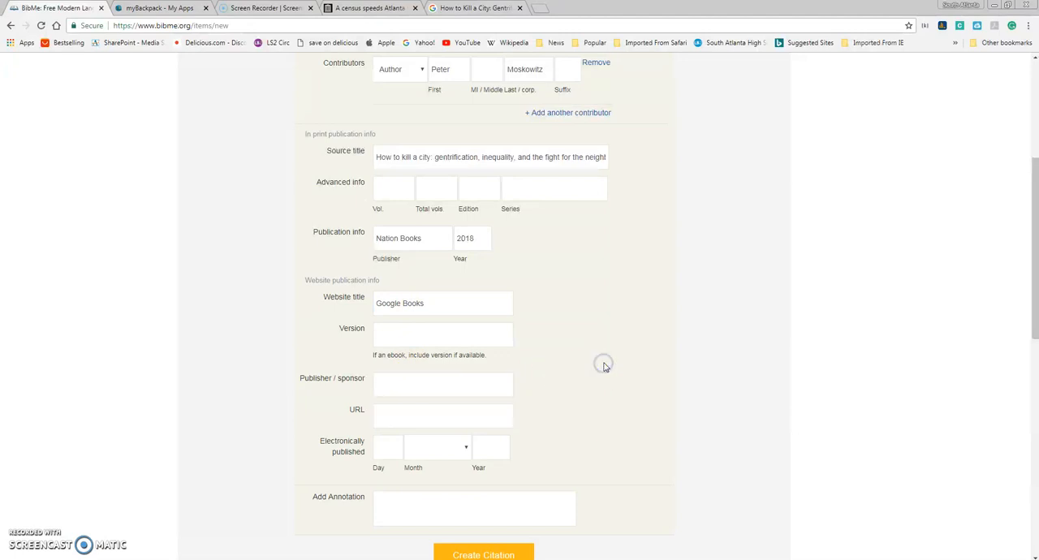
left_click(453, 383)
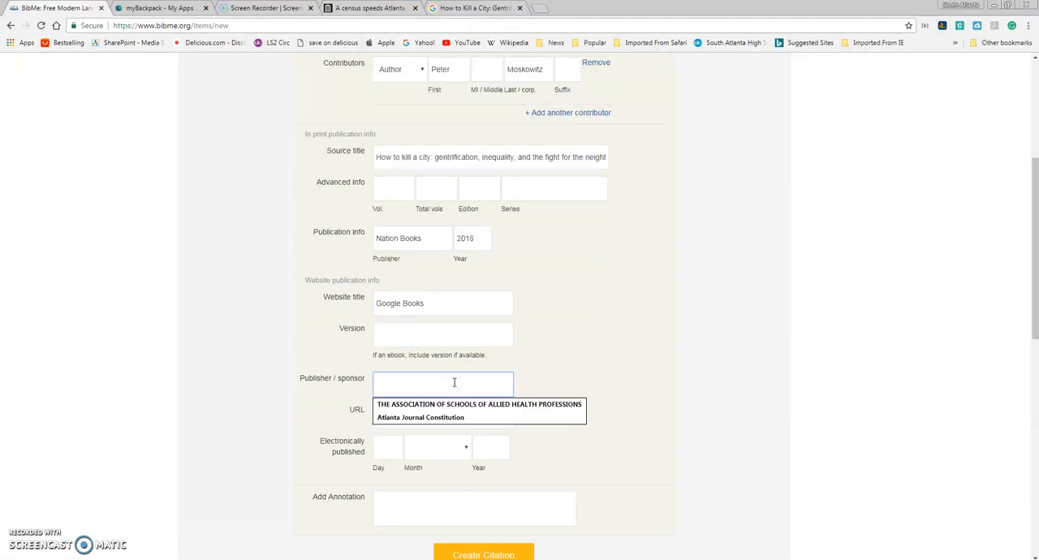
type("Google")
Step: Copy the book's share link from its Google Books preview into the citation's URL field
left_click(455, 416)
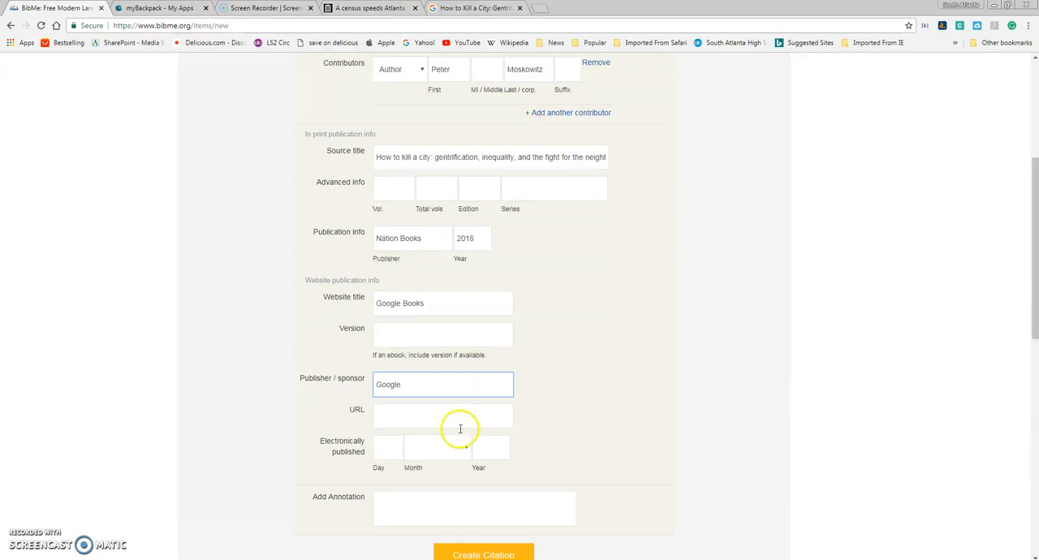
left_click(452, 8)
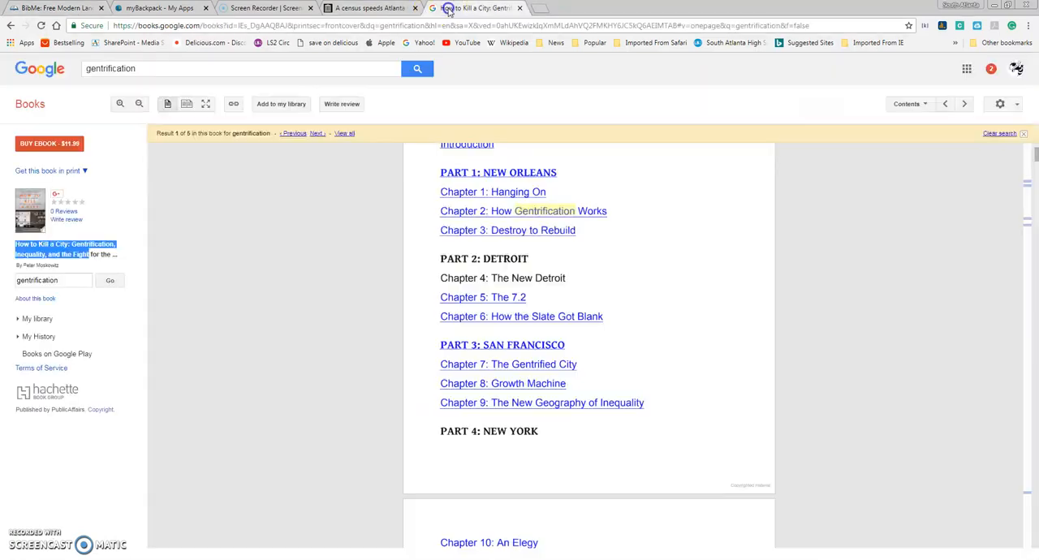
left_click(234, 104)
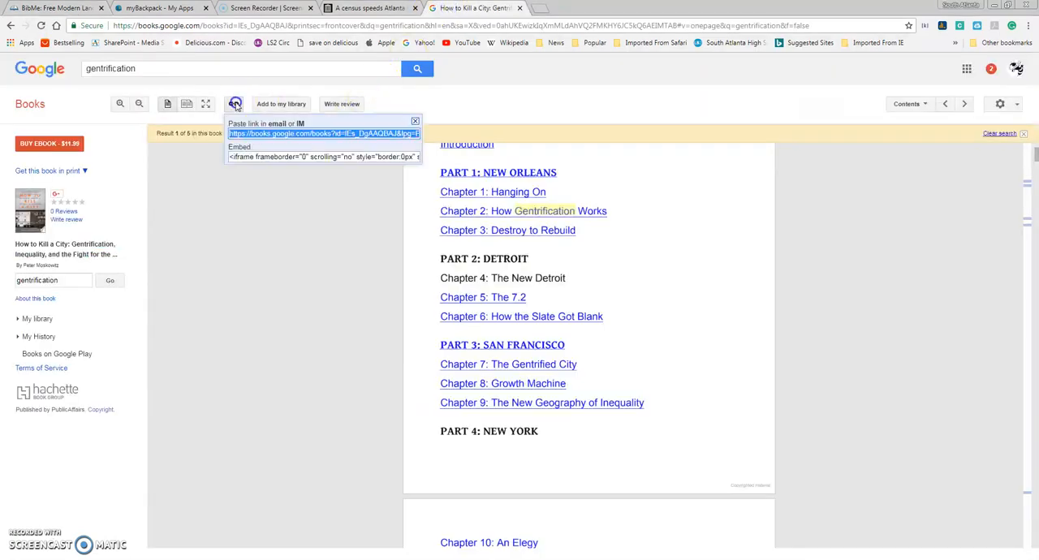
right_click(264, 131)
left_click(291, 152)
left_click(59, 8)
right_click(421, 416)
left_click(471, 330)
Step: Recheck the Google Books page, leave the electronic publication date blank, and create the book citation
left_click(389, 455)
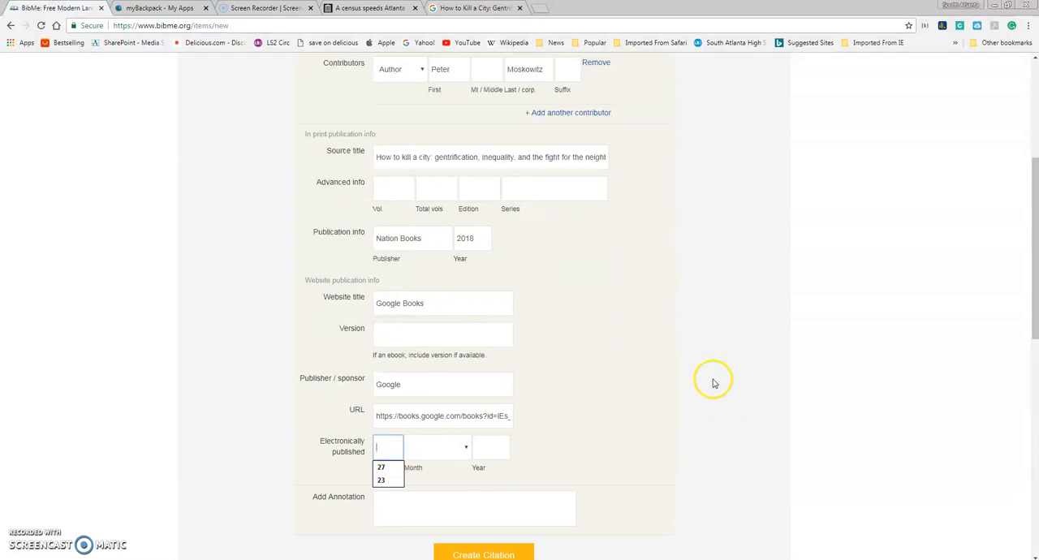
left_click(453, 7)
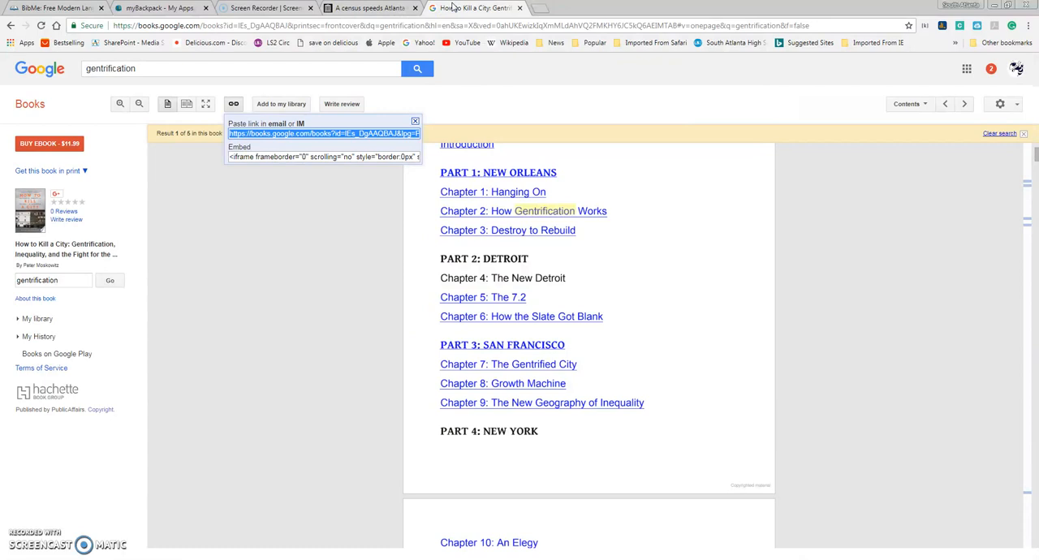
left_click(334, 8)
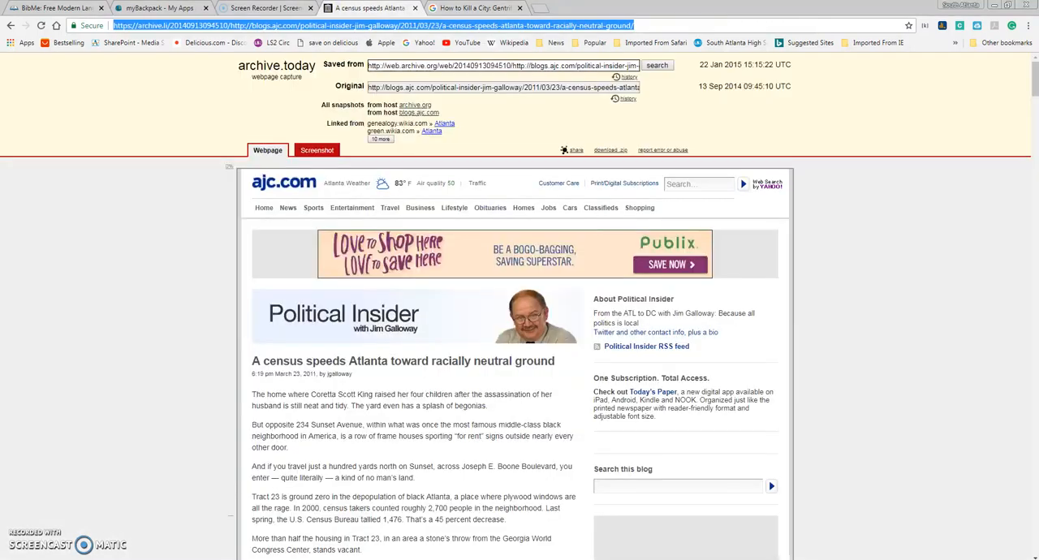
left_click(72, 8)
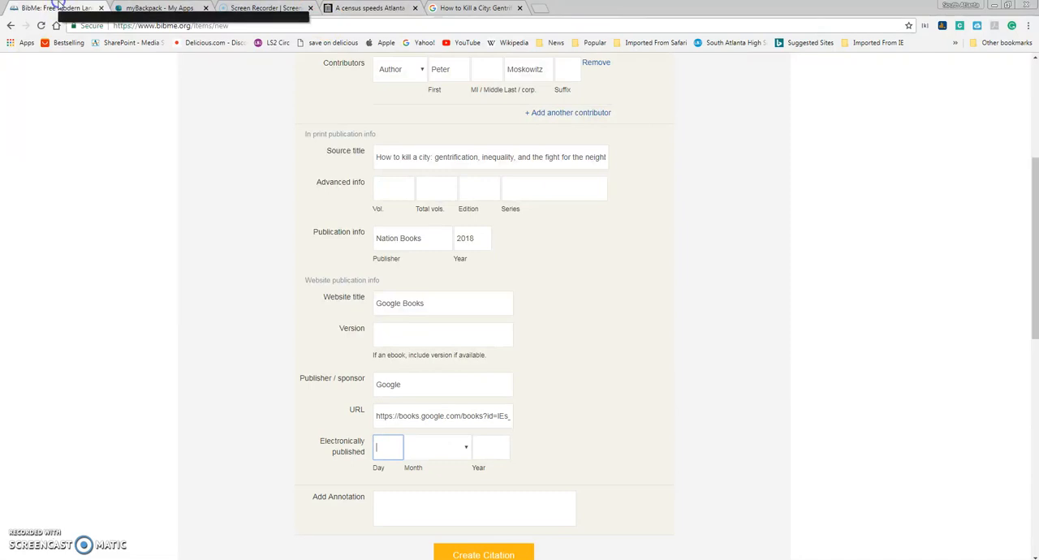
scroll(610, 414, "down", 1)
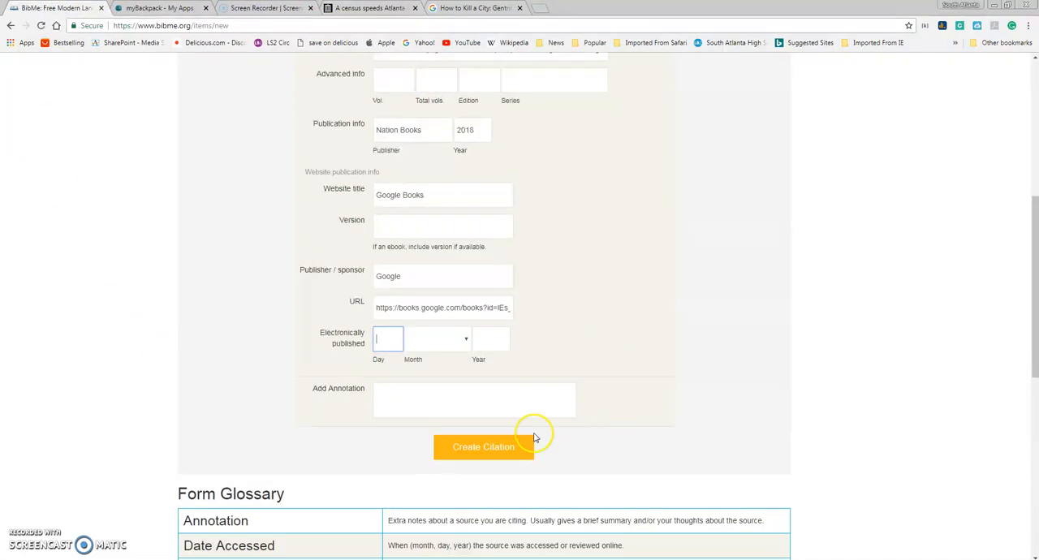
left_click(489, 451)
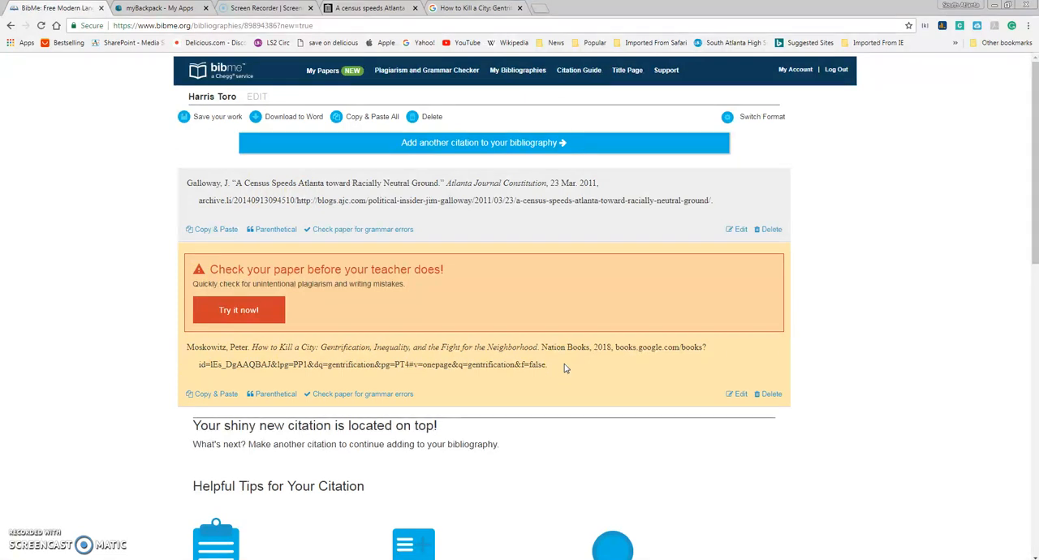
Step: Open Opposing Viewpoints in Context from the myBackpack eResources and search it for "gentrification"
left_click(159, 10)
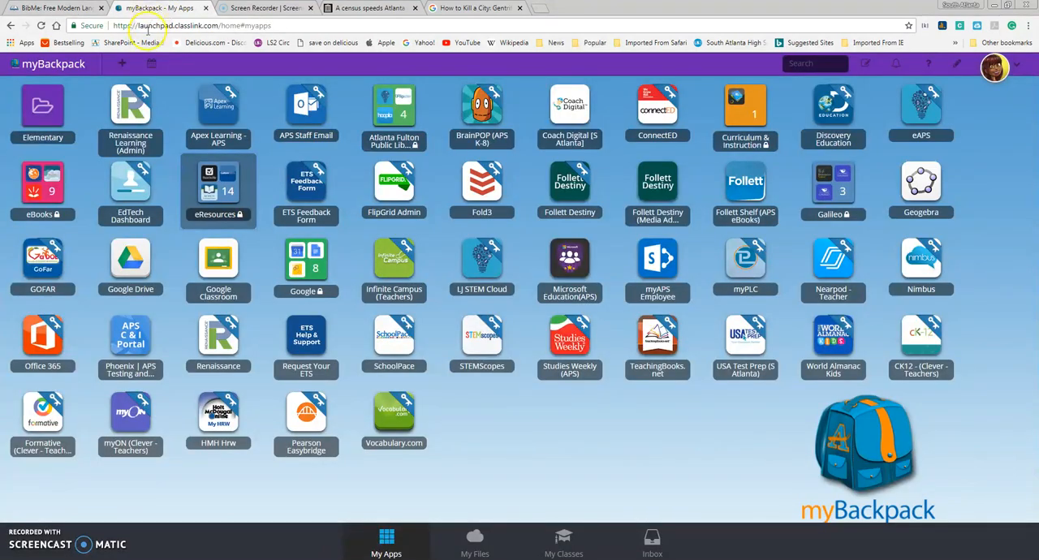
left_click(223, 191)
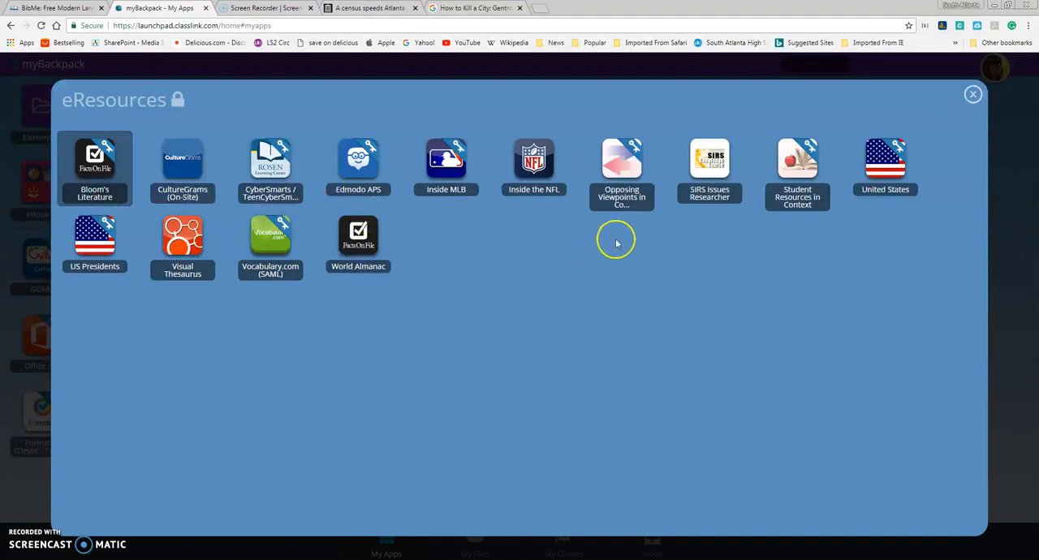
left_click(623, 164)
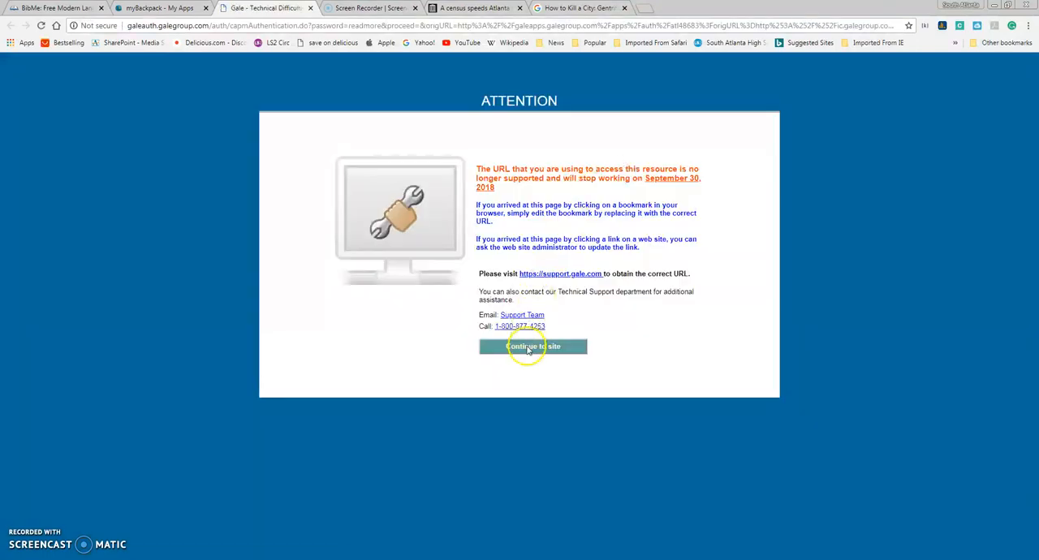
left_click(528, 347)
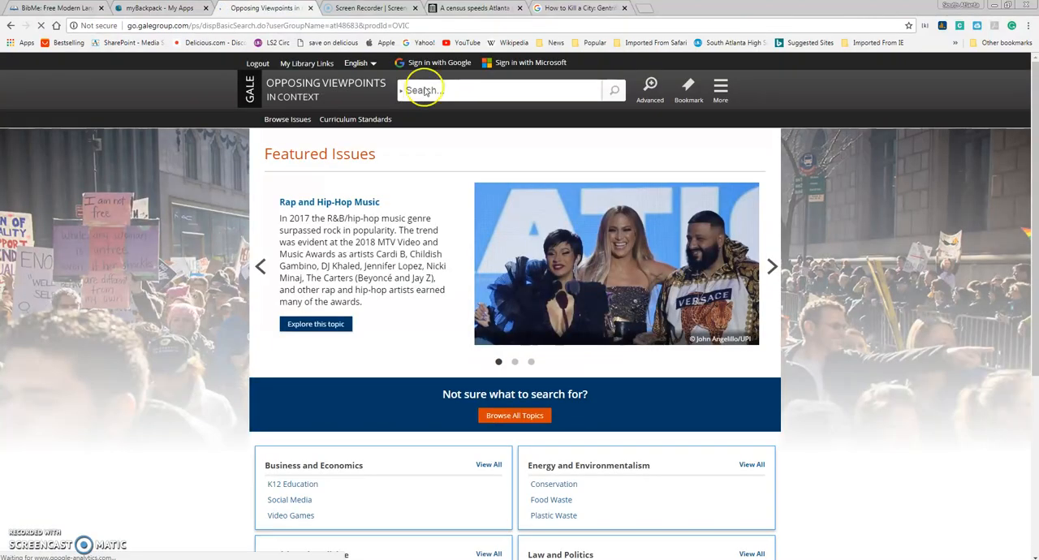
left_click(436, 92)
type("gentrification")
key("Return")
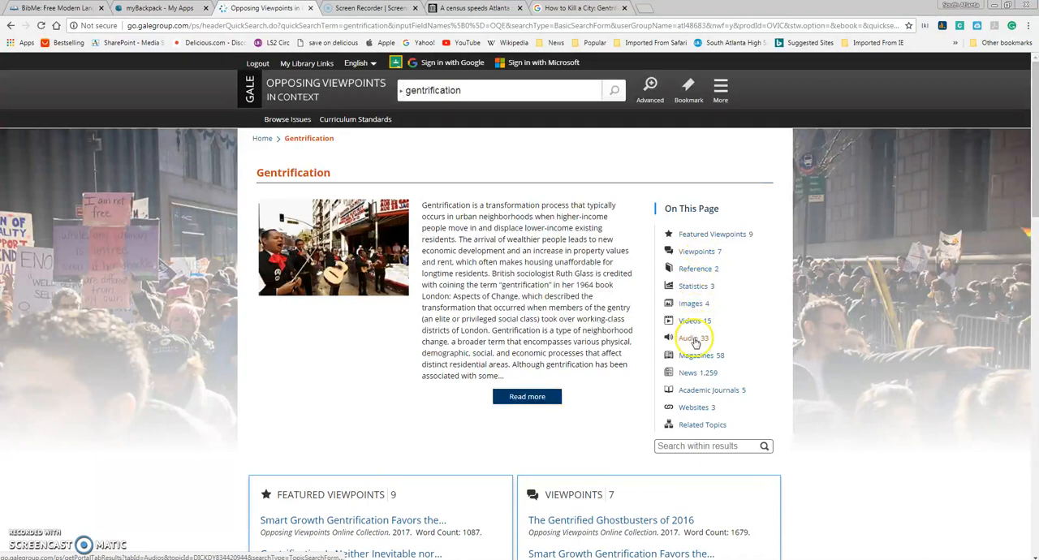
Step: Open the academic journal report on residential displacement in gentrifying New York City neighborhoods and copy its full title
left_click(695, 391)
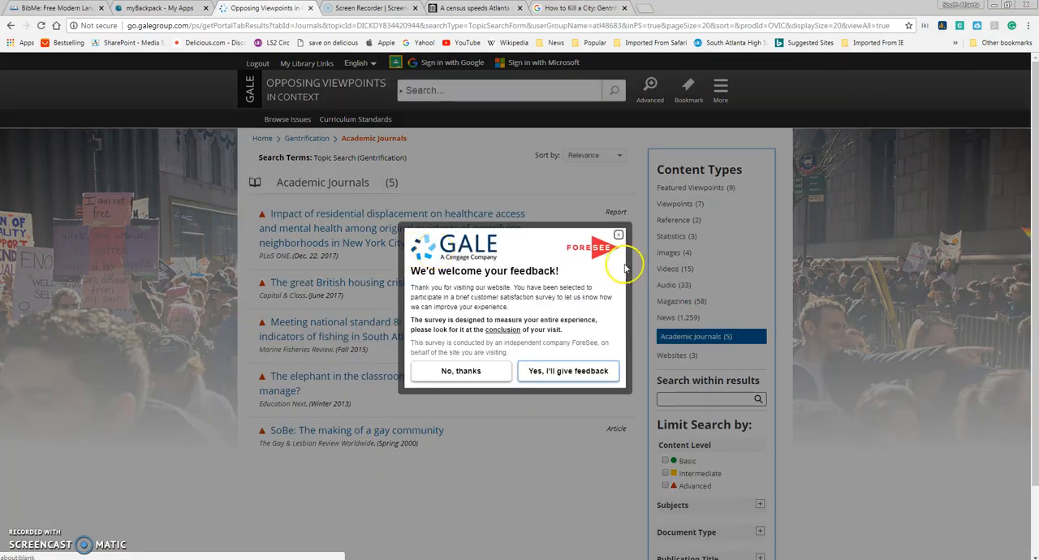
left_click(511, 371)
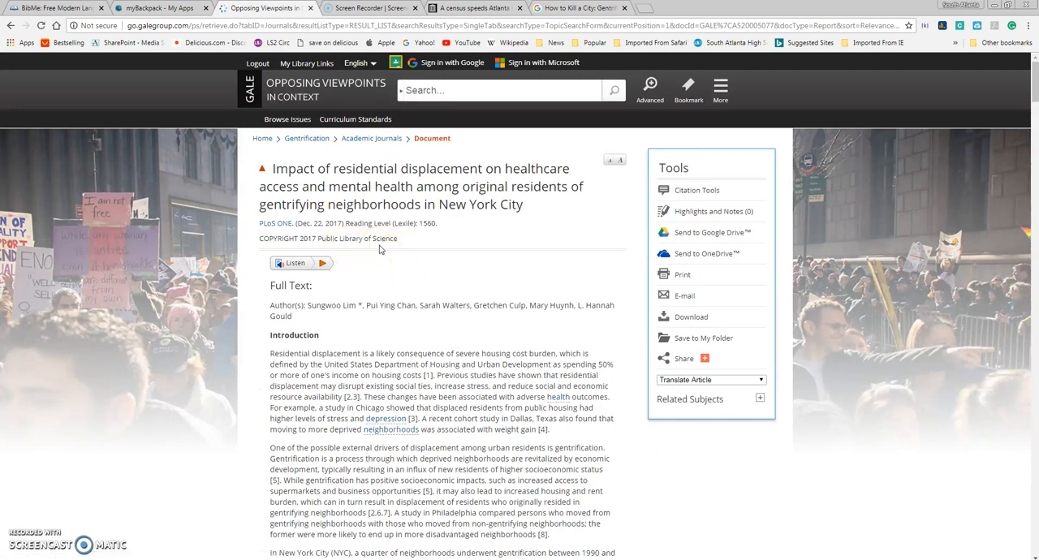
left_click(273, 169)
left_click_drag(337, 173, 527, 205)
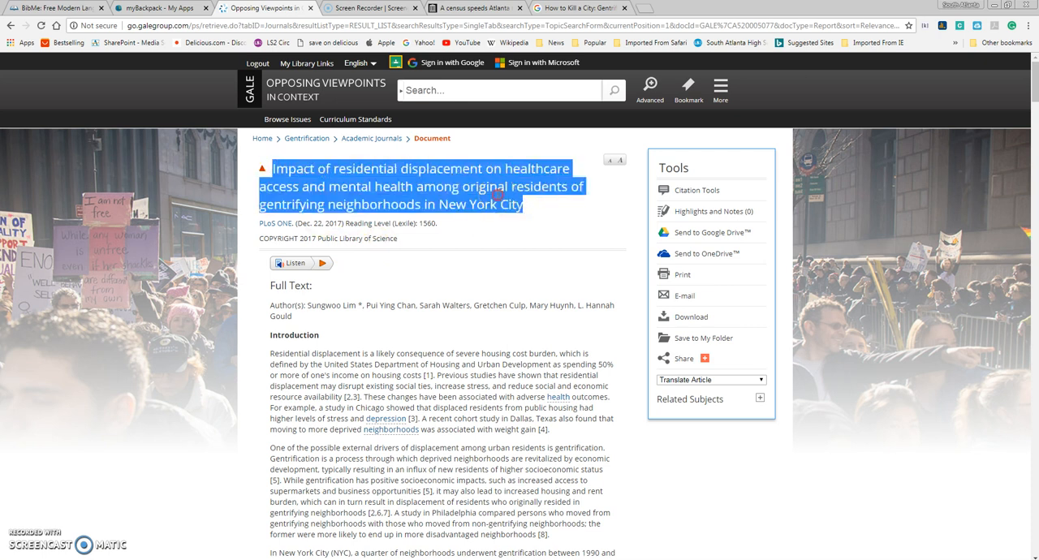
right_click(498, 194)
left_click(523, 205)
Step: View the report's ready-made citation in the database's citation tools with the MLA 8th Edition format
left_click(695, 195)
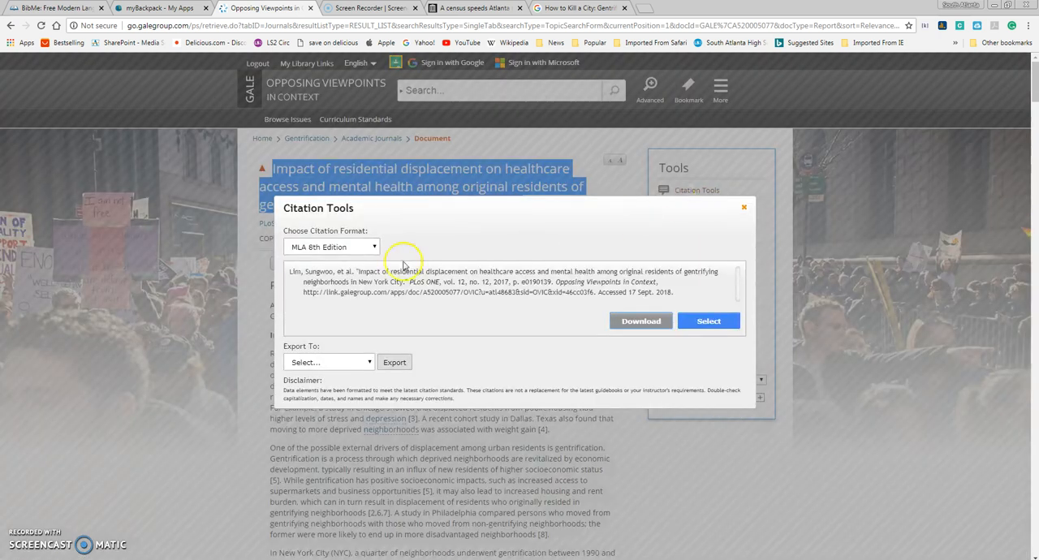
left_click(374, 247)
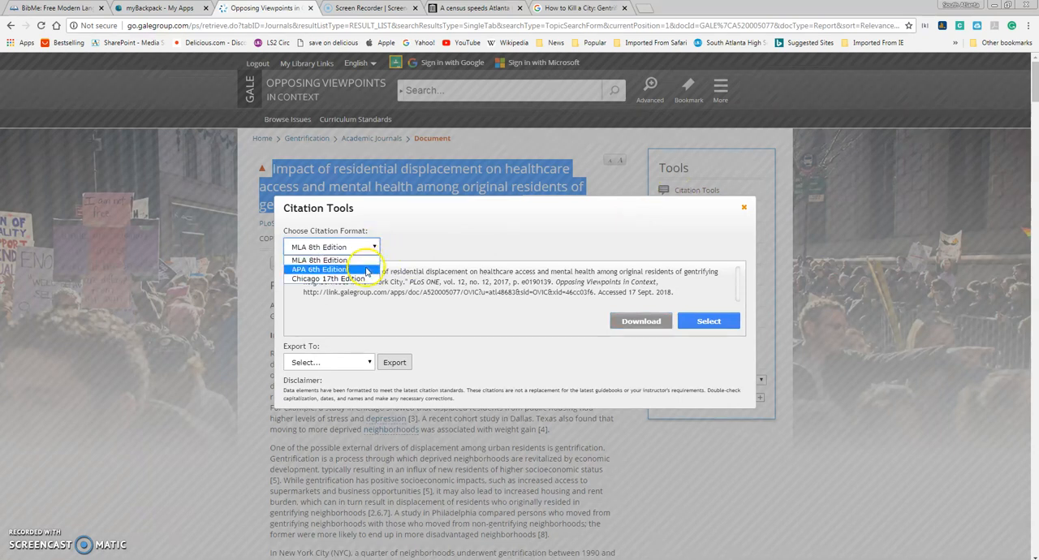
left_click(362, 261)
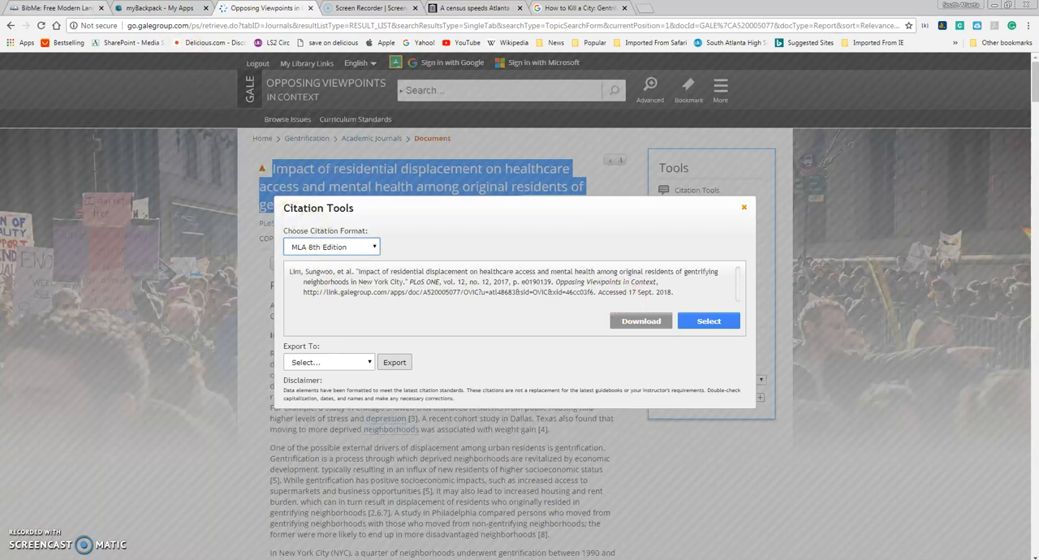
Step: Add another citation in BibMe as a journal article and search for it by the copied report title
left_click(73, 7)
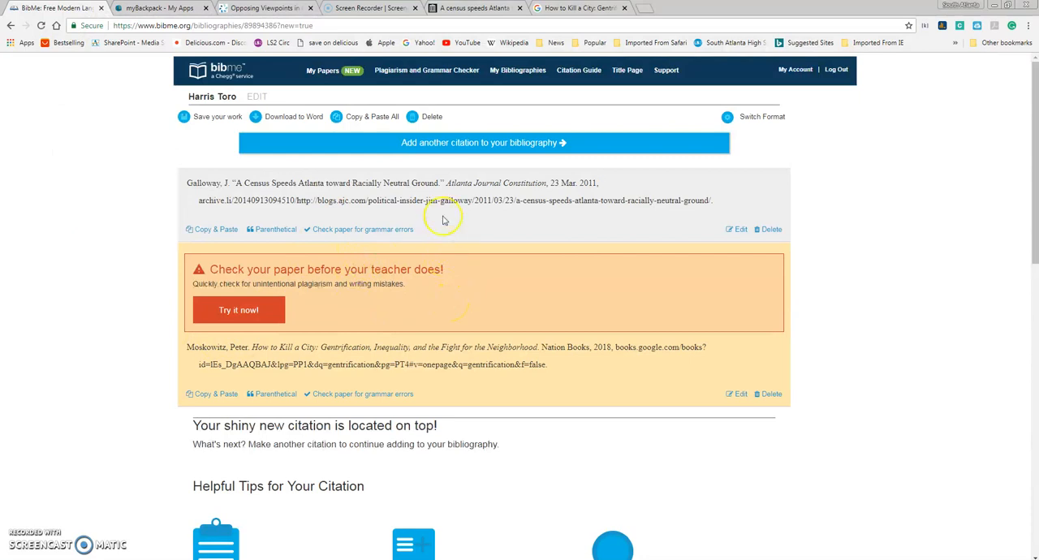
left_click(443, 145)
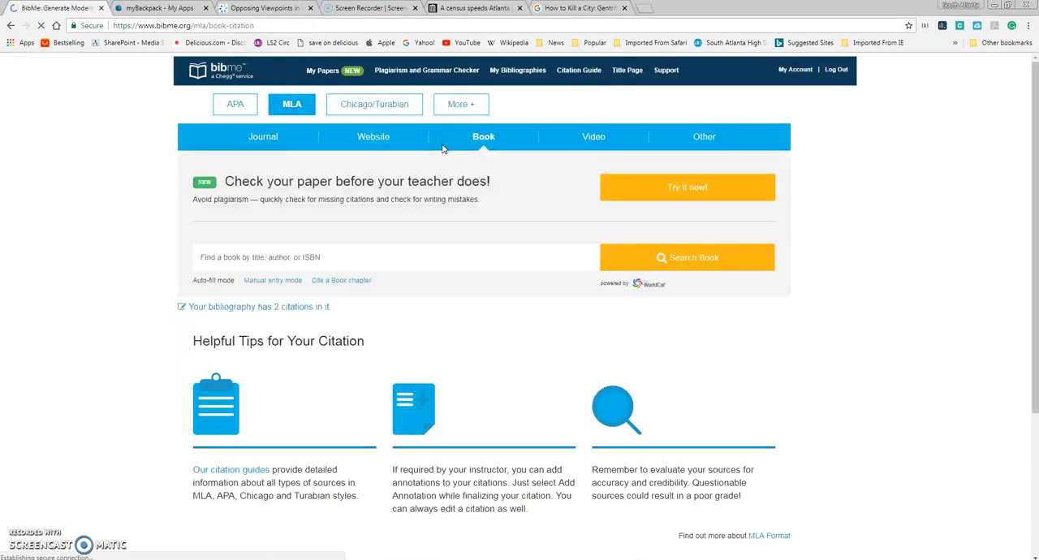
left_click(266, 140)
left_click(236, 257)
right_click(236, 257)
left_click(276, 327)
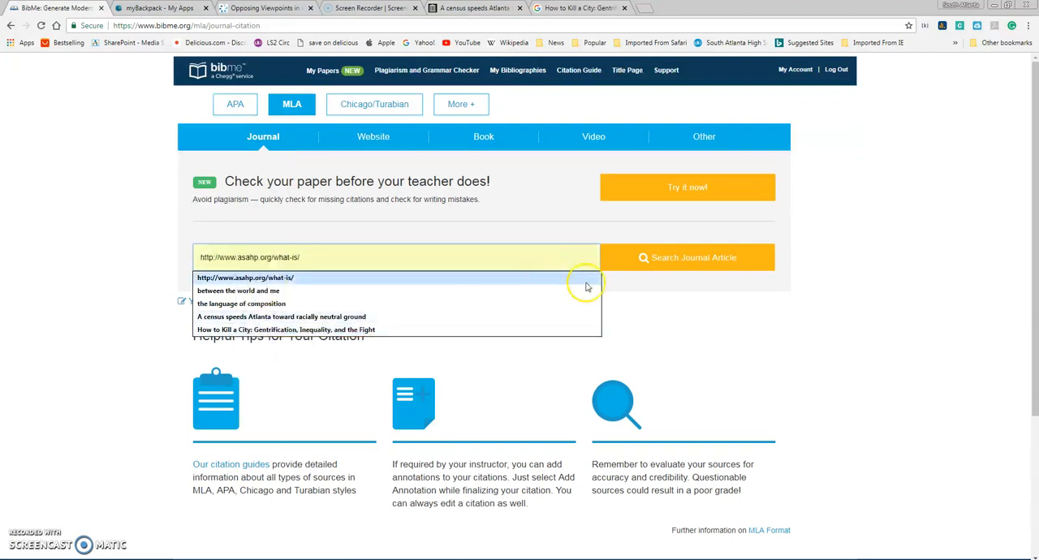
key("ctrl+a")
key("ctrl+v")
left_click(682, 266)
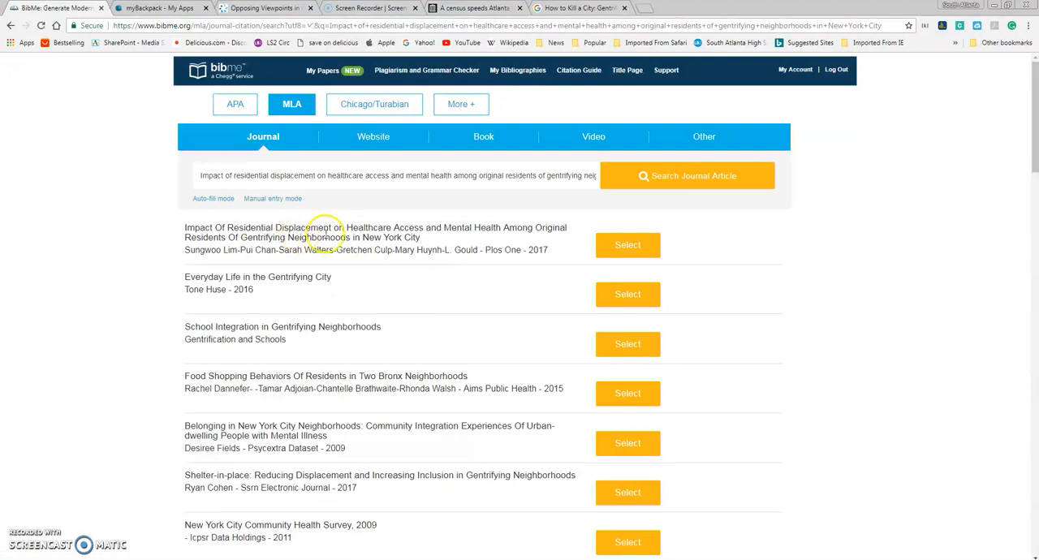
Step: Select the matching 2017 Plos One article, continue to its citation form, and review the contributors and journal information
left_click(611, 247)
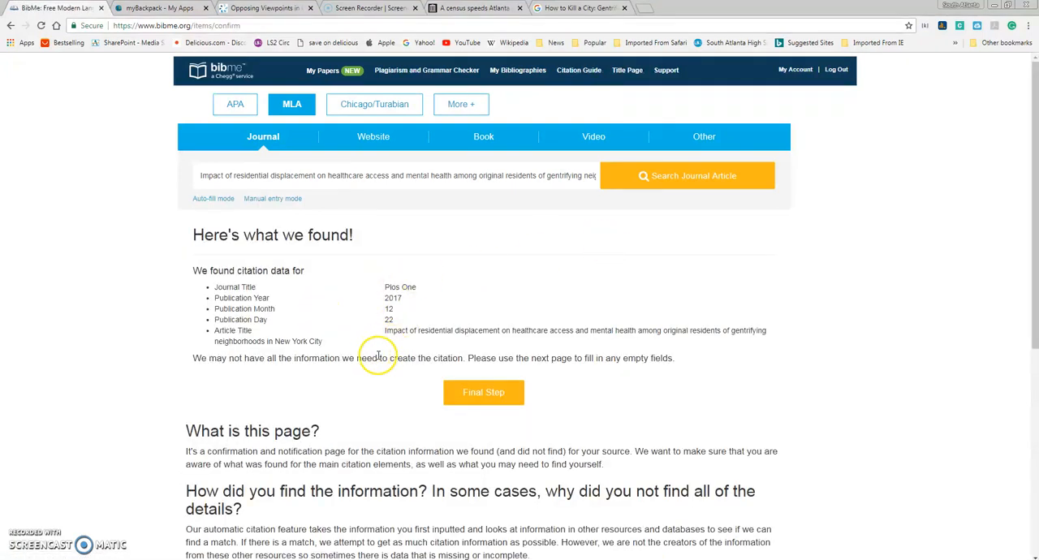
left_click(490, 395)
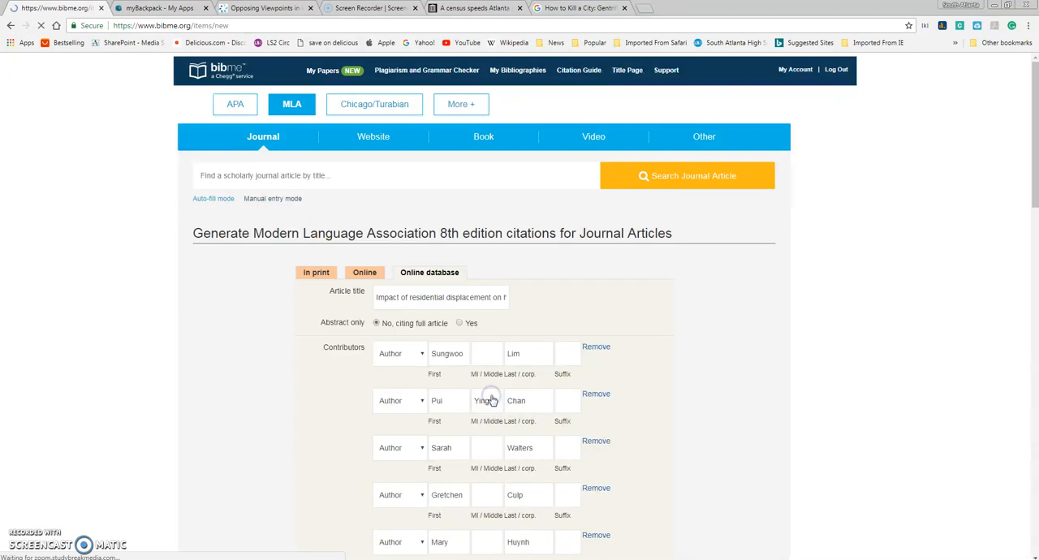
scroll(601, 290, "down", 1)
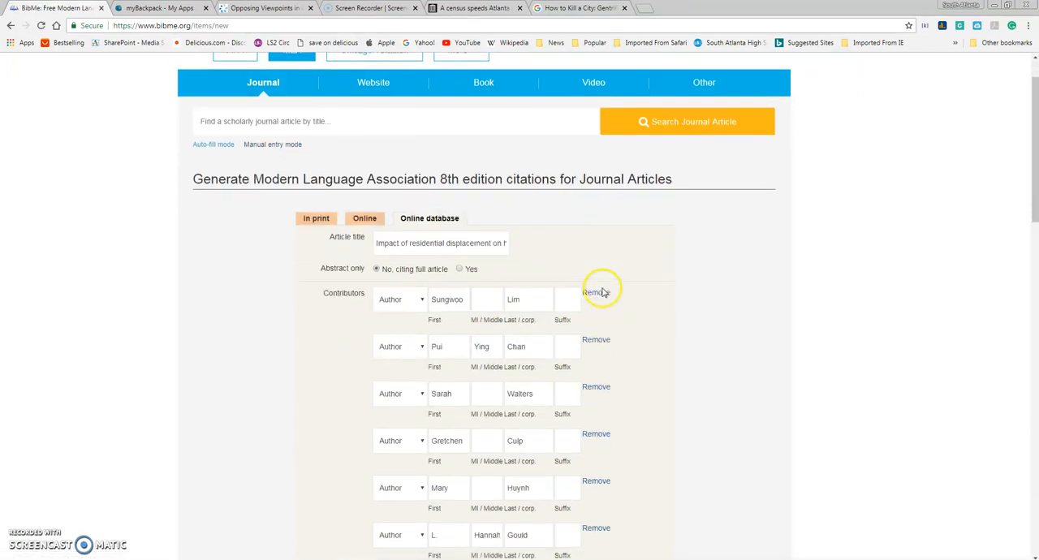
scroll(639, 277, "down", 1)
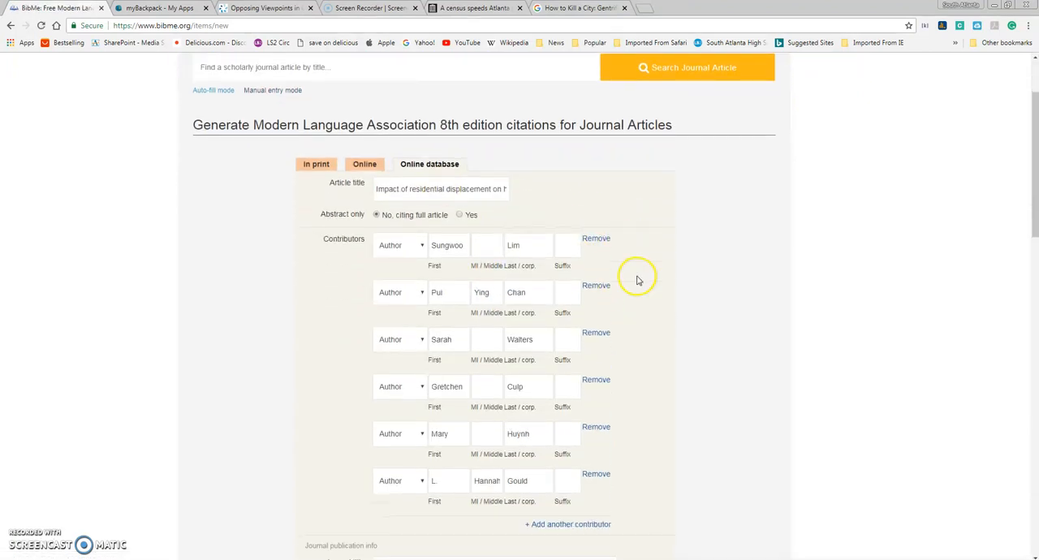
scroll(617, 299, "down", 2)
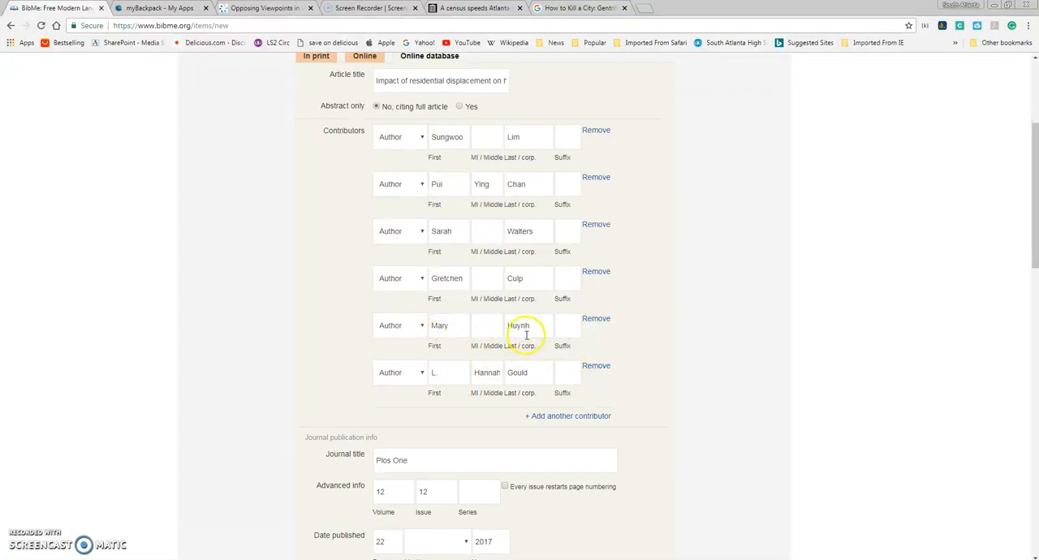
scroll(594, 358, "down", 1)
scroll(594, 357, "down", 2)
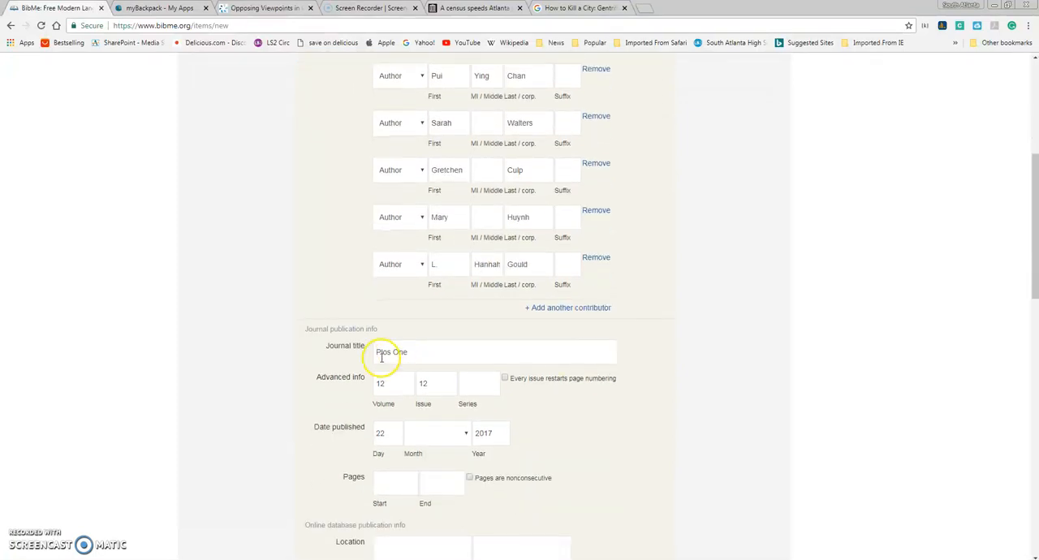
Step: Check the publication date on the article's Gale page and set the citation's publication month to December
left_click(564, 8)
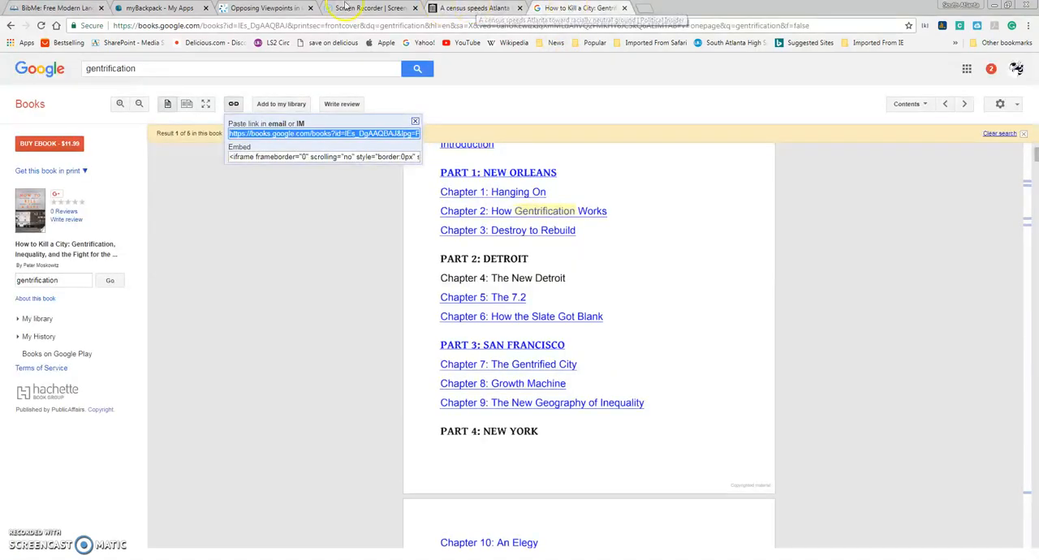
left_click(251, 8)
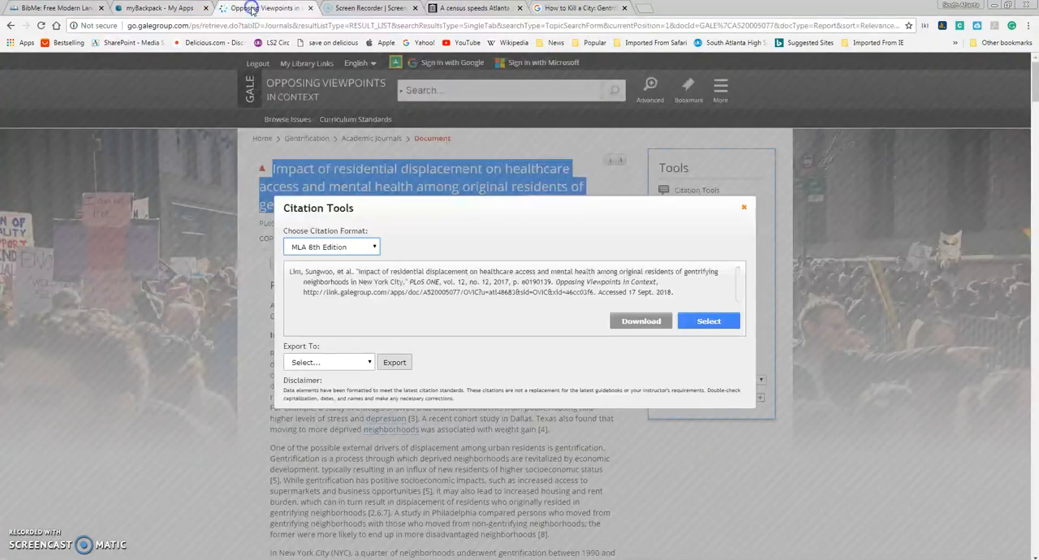
left_click(743, 207)
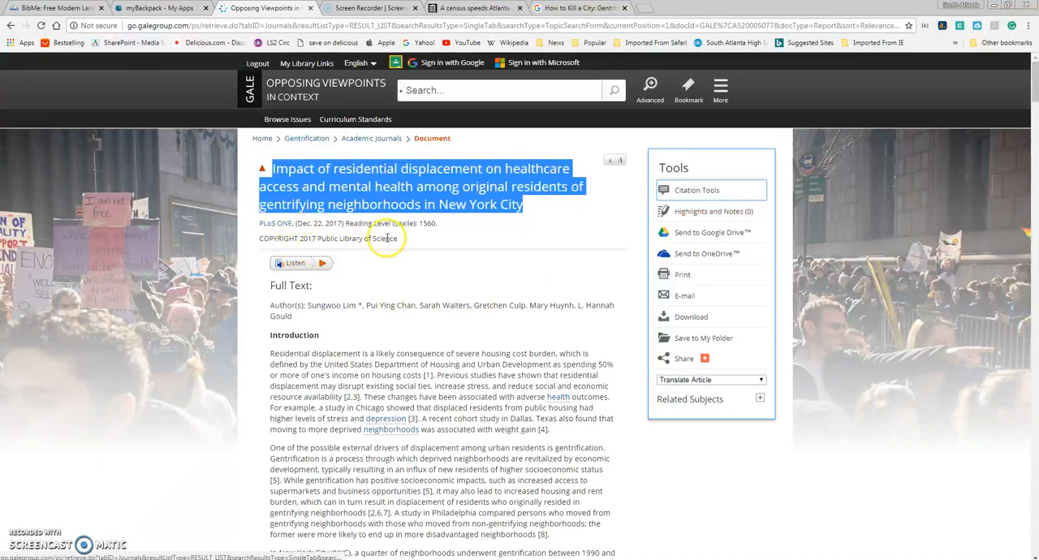
left_click(334, 234)
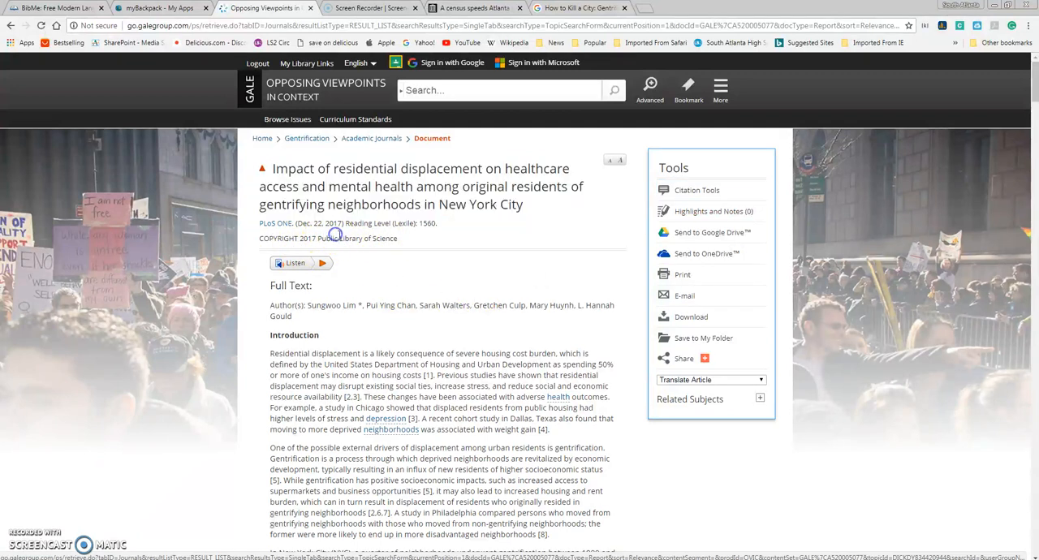
left_click(58, 9)
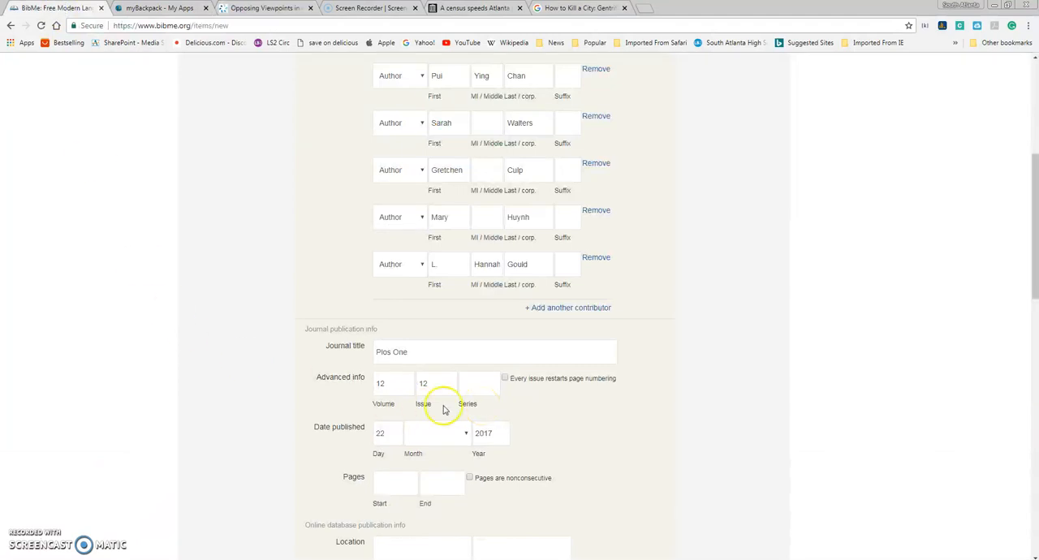
scroll(406, 410, "down", 1)
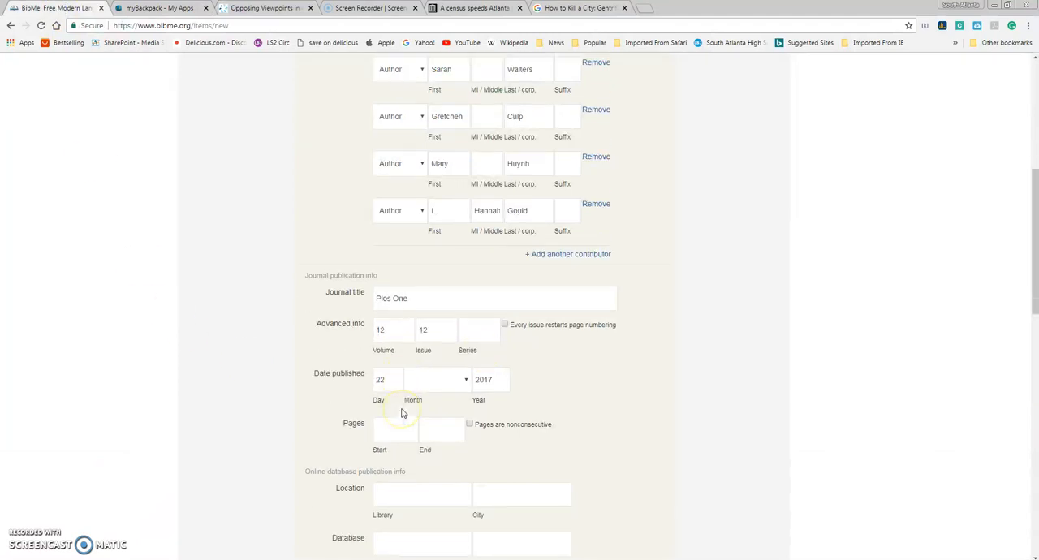
left_click(462, 385)
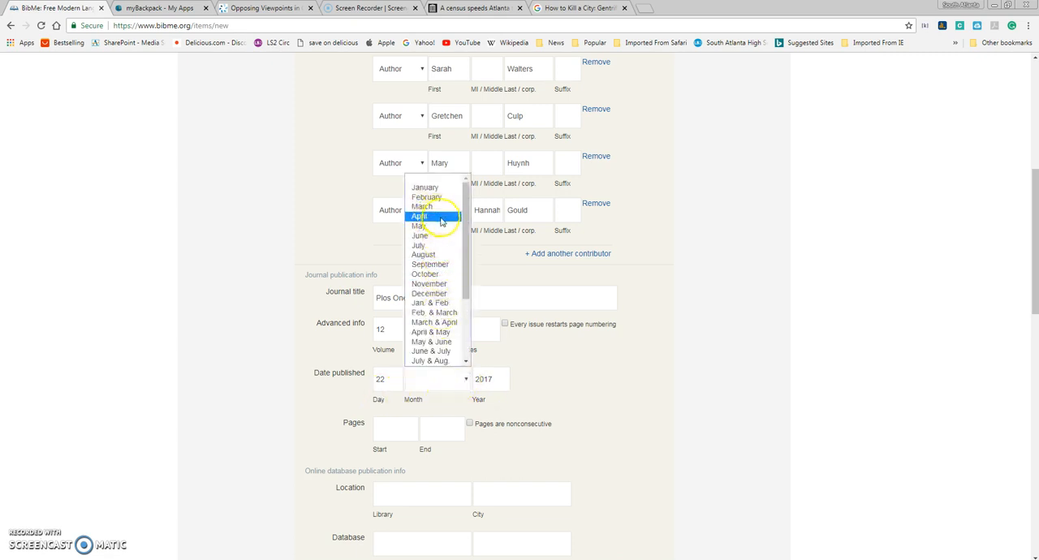
left_click(431, 293)
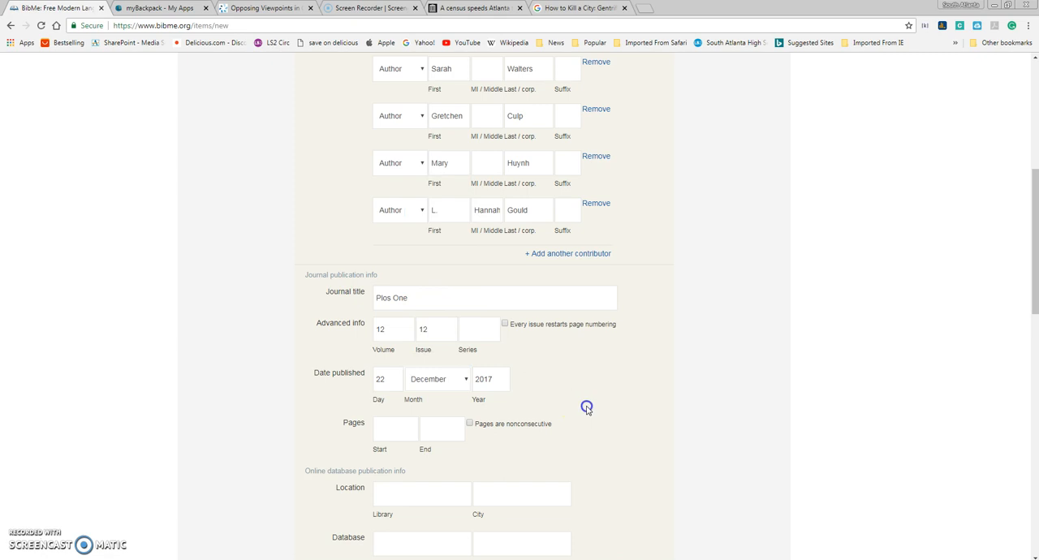
Step: Check the Gale article's sharing options for a link, leave the database and URL fields blank, and create the journal citation
scroll(587, 409, "down", 4)
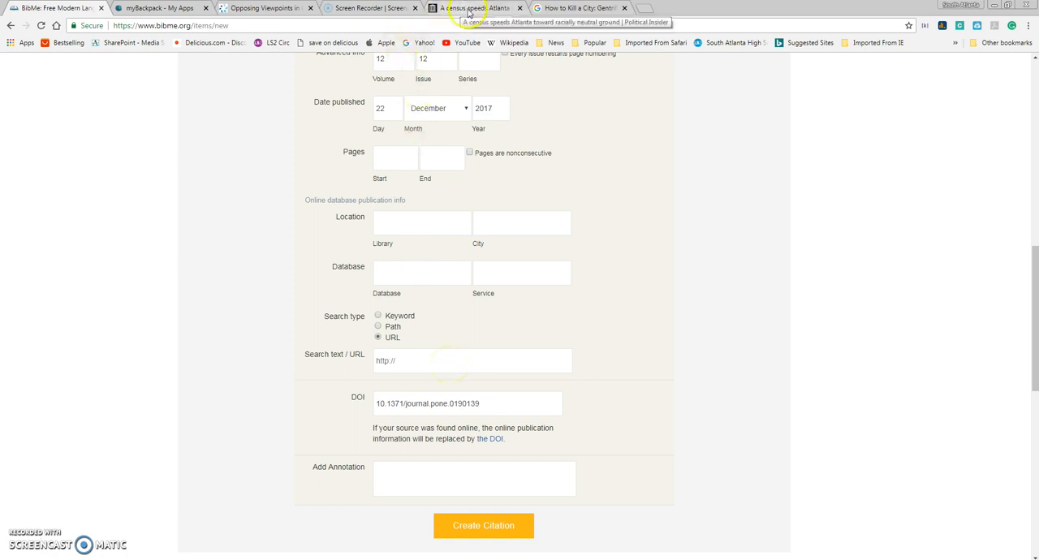
left_click(262, 8)
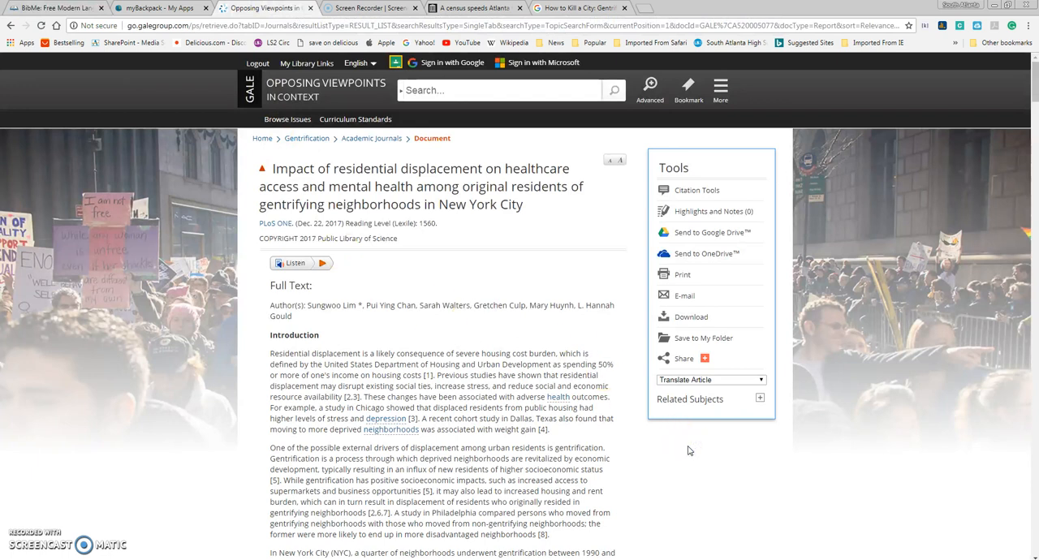
left_click(666, 366)
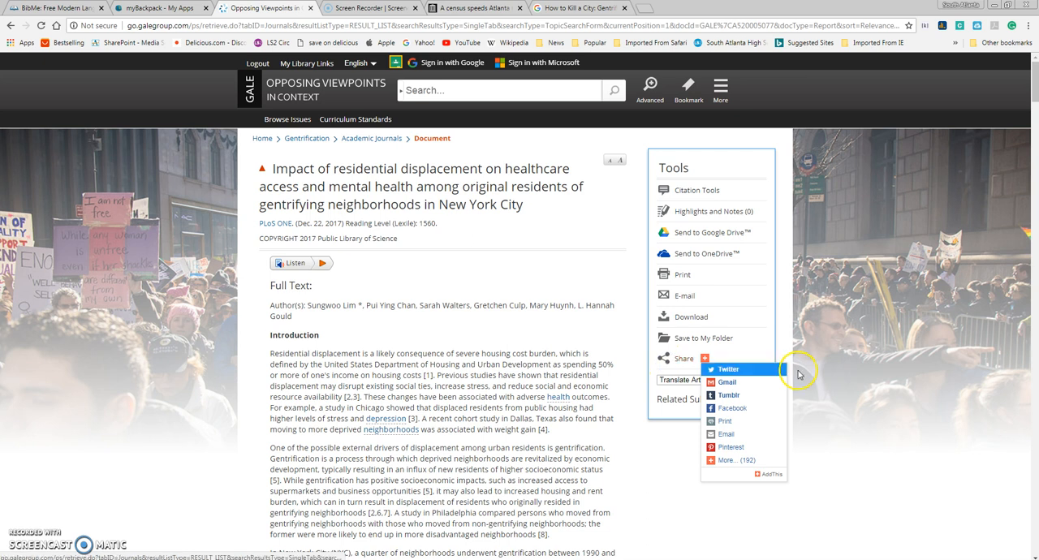
left_click(432, 277)
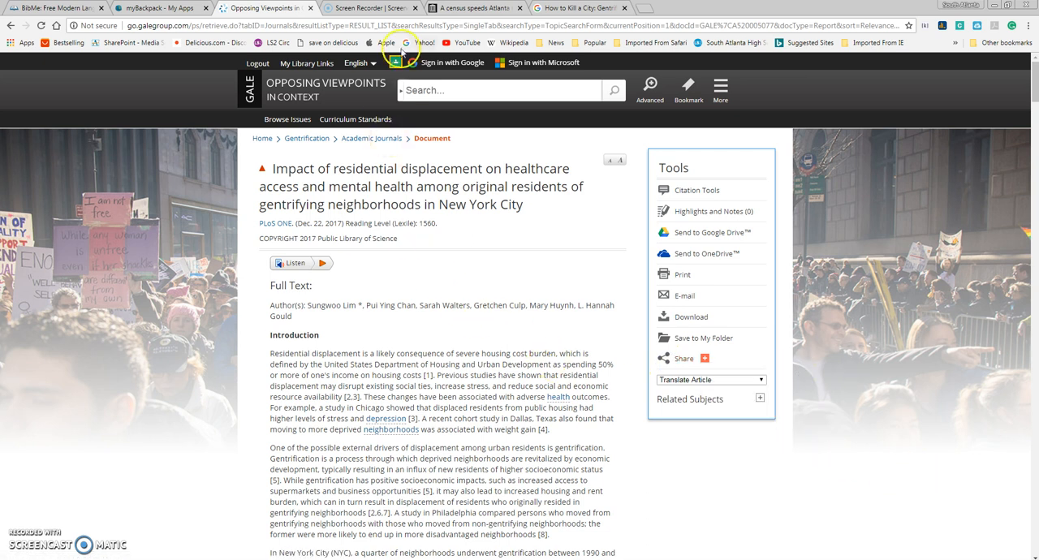
left_click(37, 8)
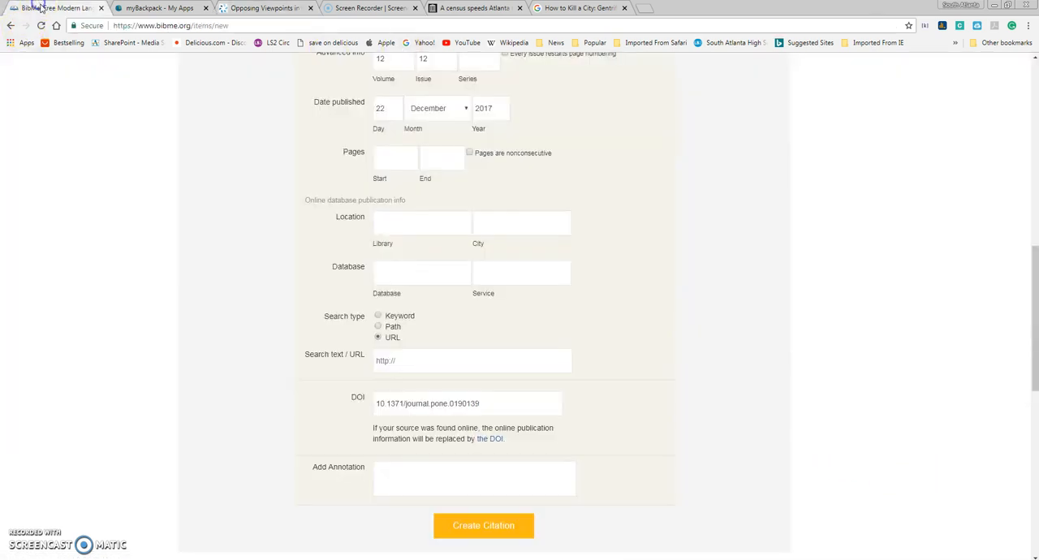
left_click(483, 527)
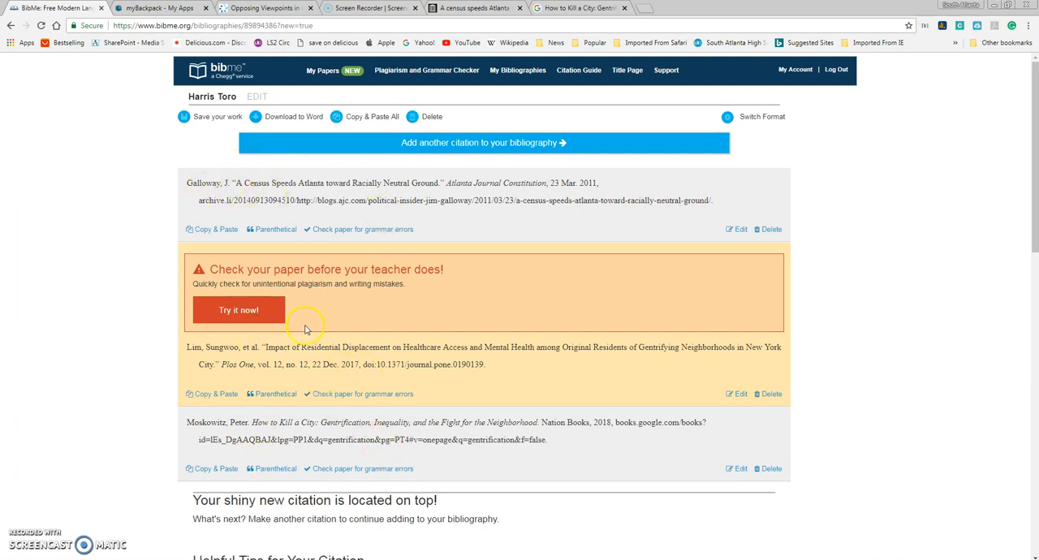
Step: Download the completed bibliography as a Word document and open the downloaded file
left_click(273, 122)
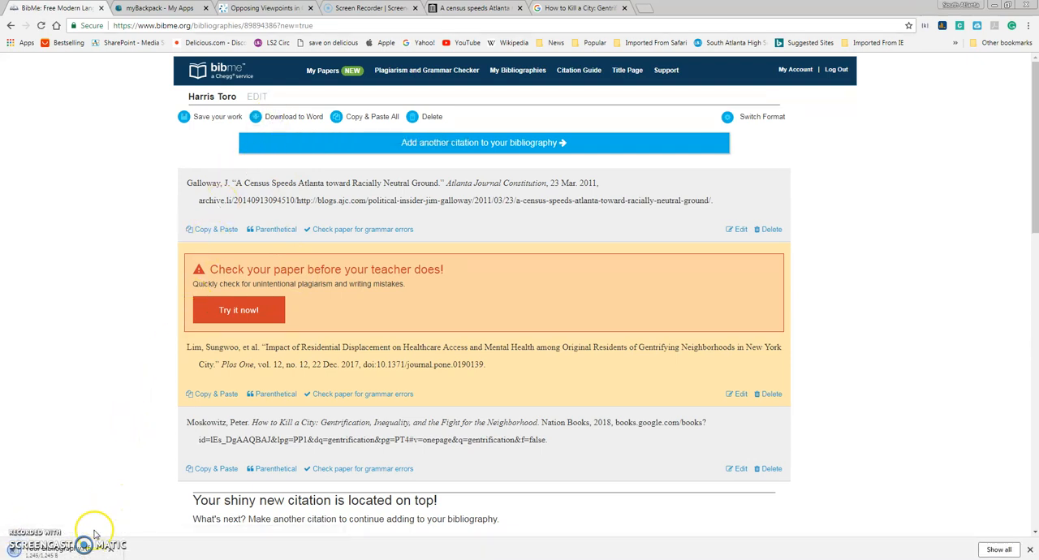
left_click(76, 553)
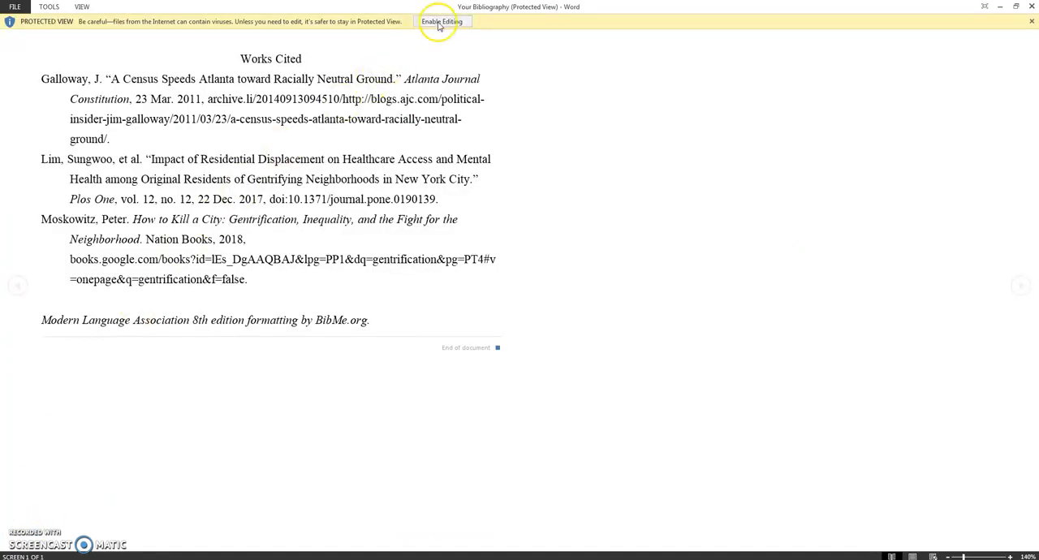
Step: Enable editing of the bibliography document and delete the BibMe.org formatting credit line below the Works Cited entries
left_click(440, 22)
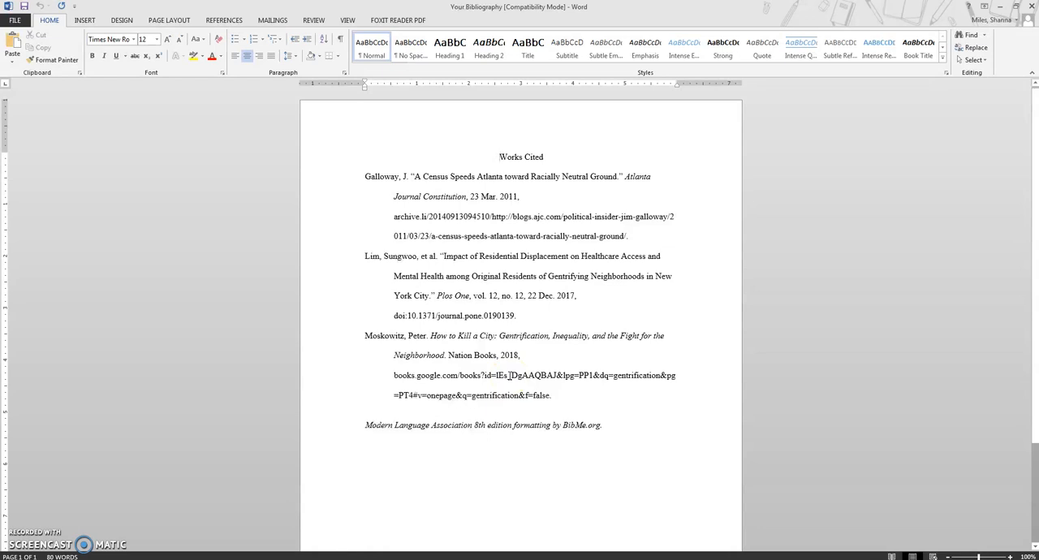
left_click_drag(633, 425, 359, 426)
key("Delete")
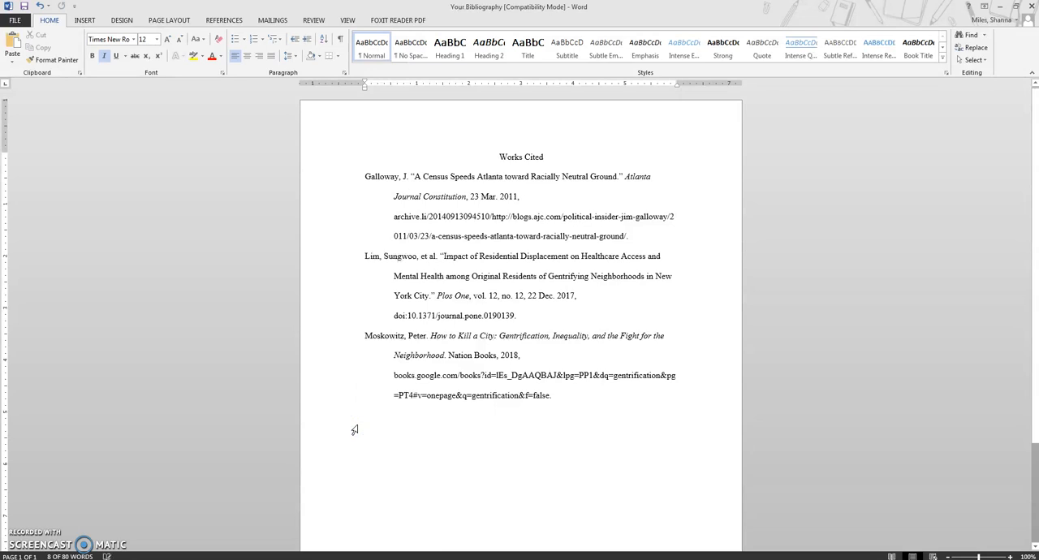